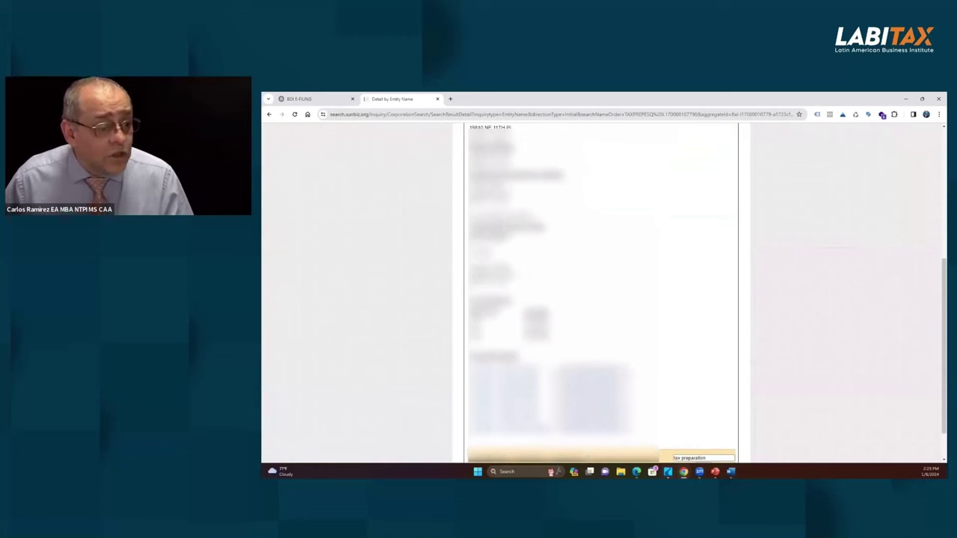
Step: Return to the Sunbiz search results and show the next page of entities
left_click_drag(469, 262, 514, 283)
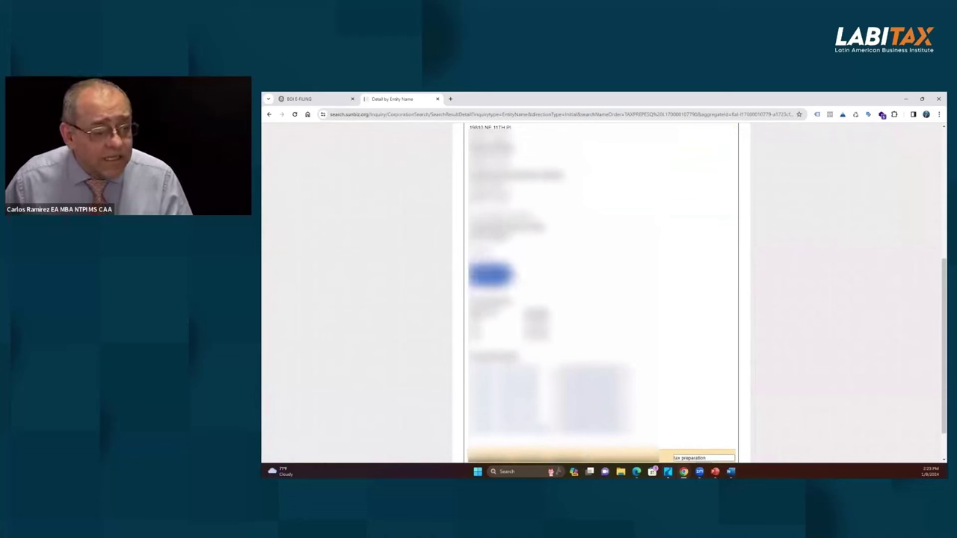
left_click(269, 113)
scroll(655, 393, "down", 1)
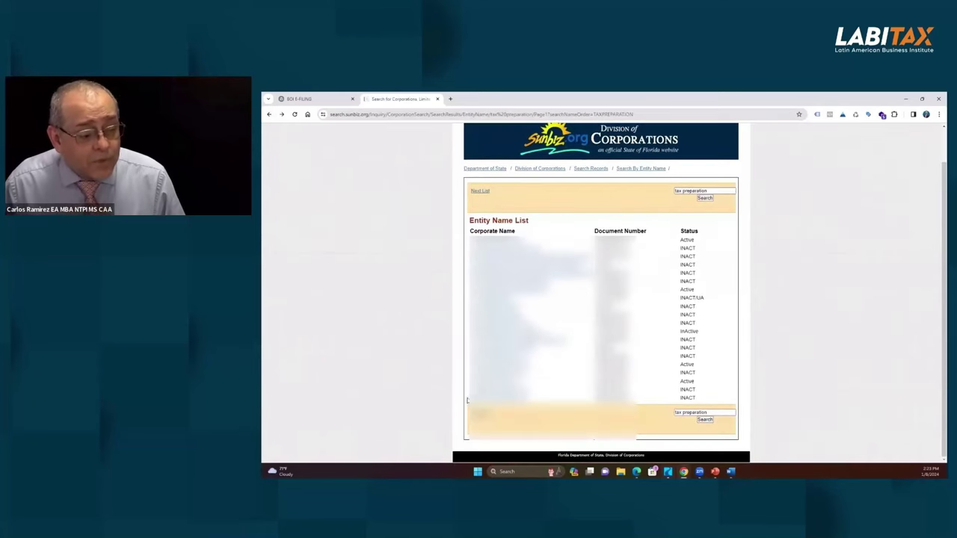
left_click(479, 413)
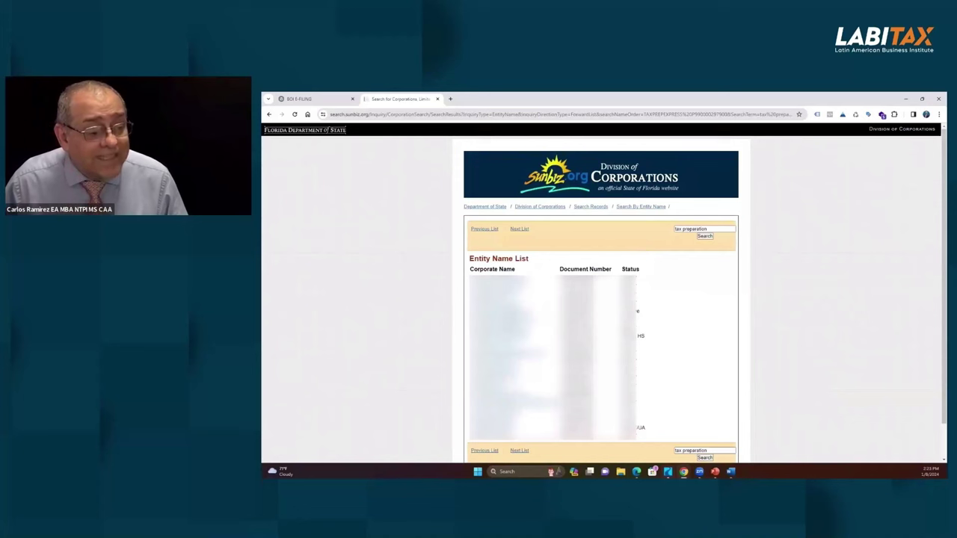
Step: Open one Florida entity's Detail by Entity Name record and review its details
left_click(500, 321)
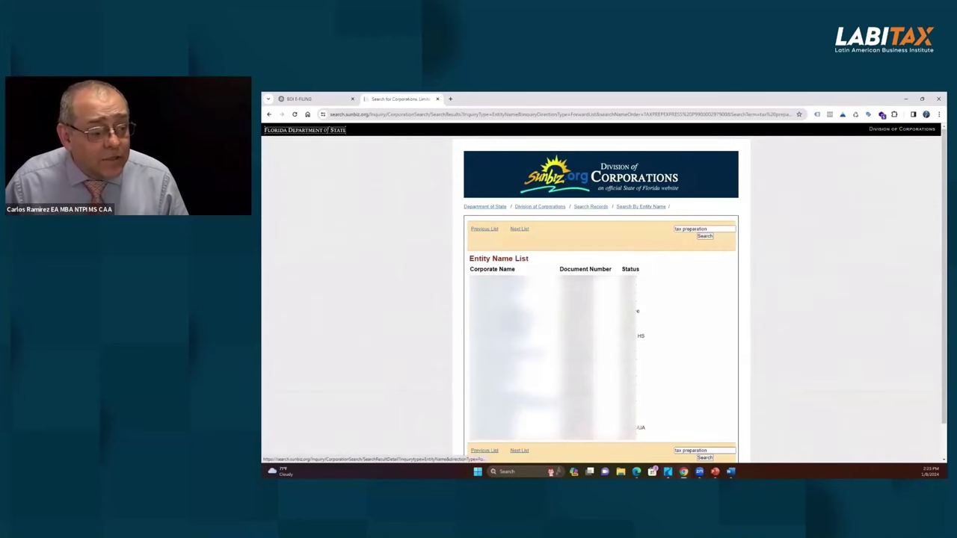
scroll(598, 299, "down", 5)
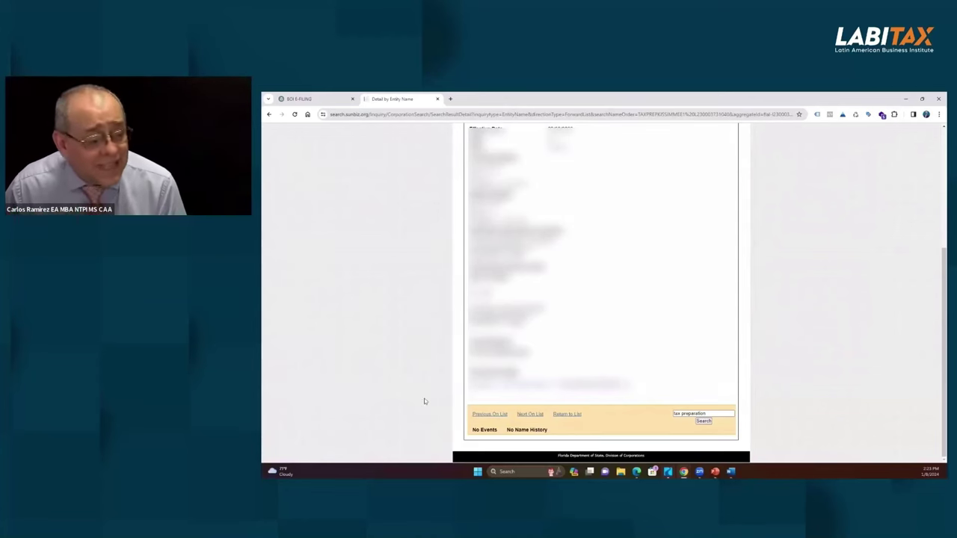
scroll(598, 299, "up", 4)
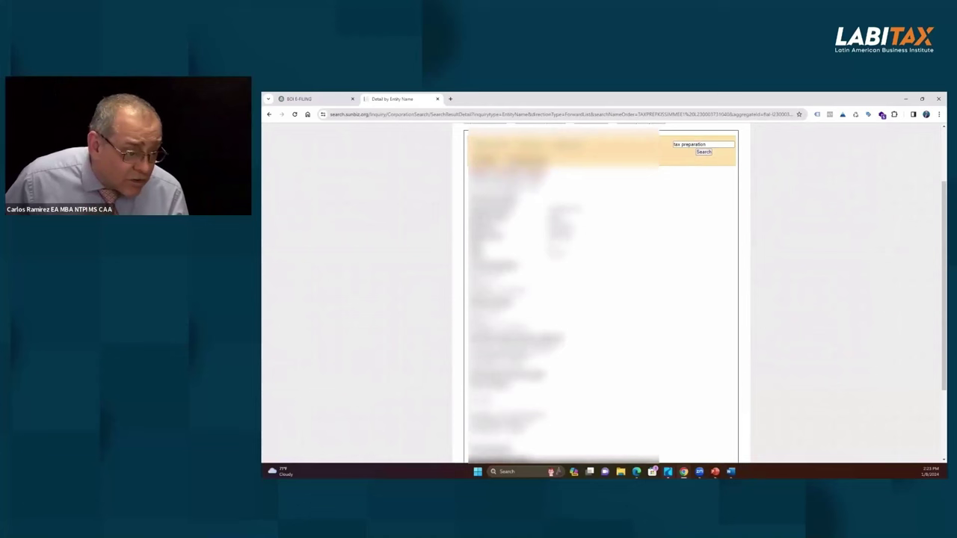
left_click_drag(470, 348, 494, 348)
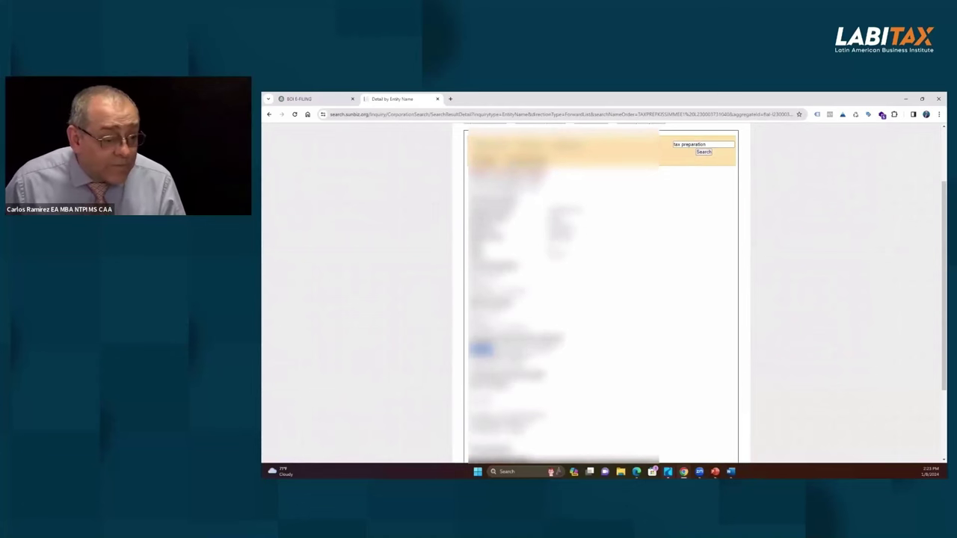
scroll(598, 292, "down", 3)
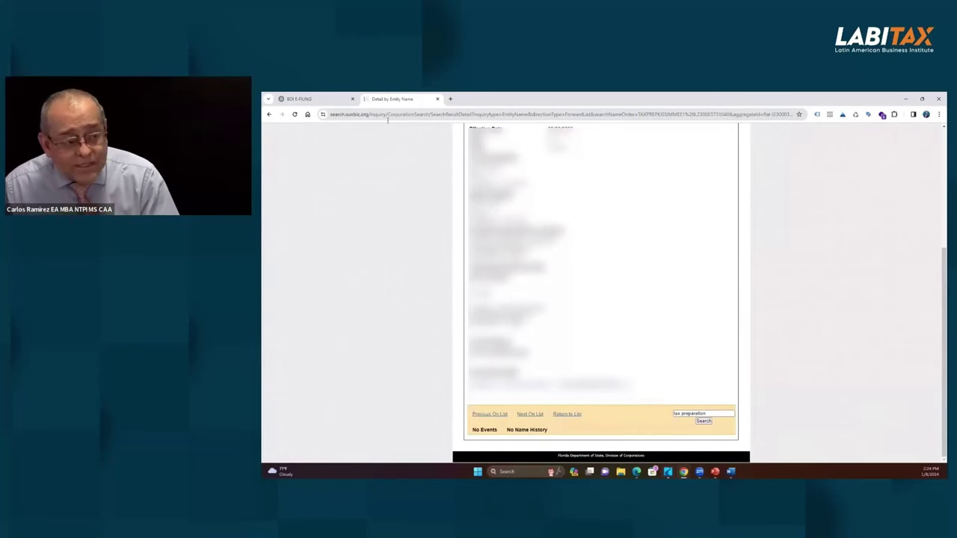
left_click(299, 99)
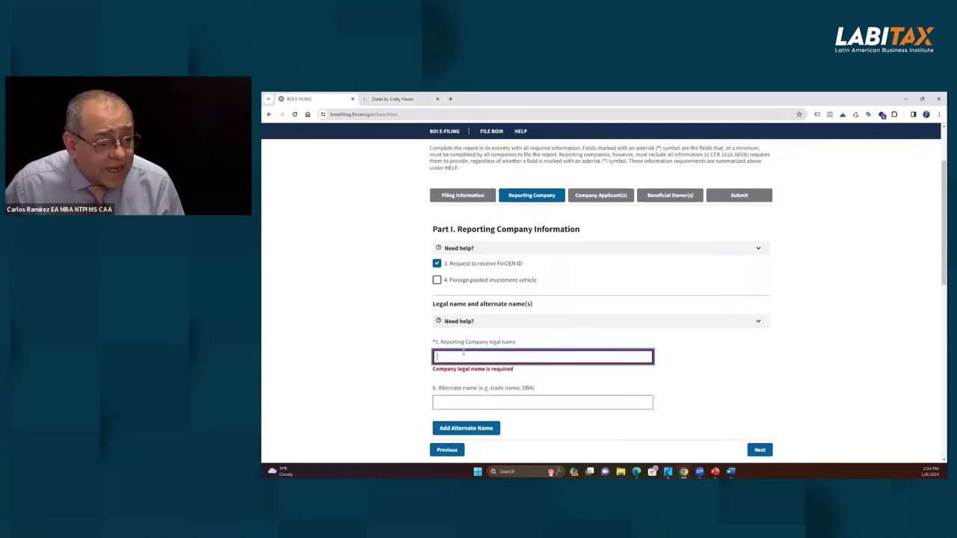
Step: Copy the Sunbiz entity name and paste TAX PREP KISSIMMEE 1 LLC into legal name field 5
left_click(391, 98)
scroll(544, 266, "up", 5)
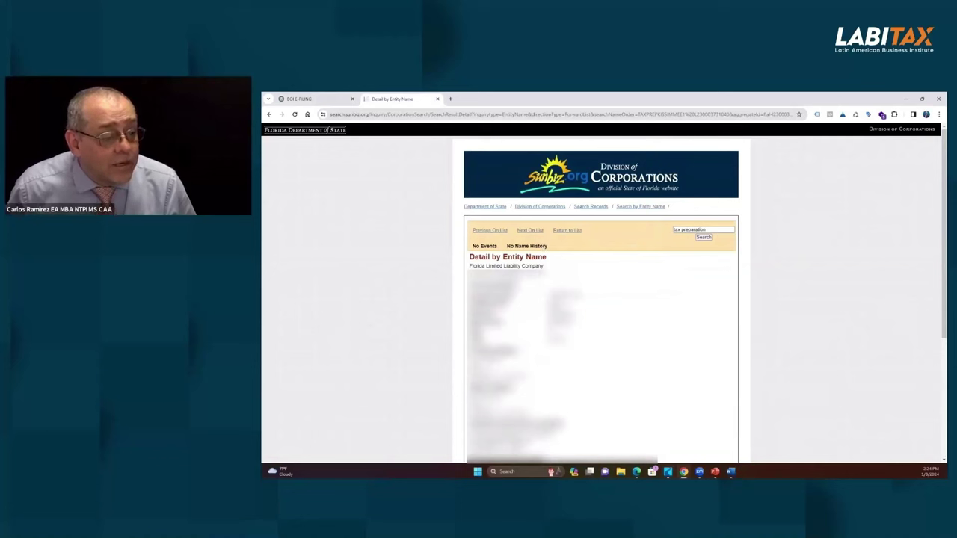
left_click_drag(539, 273, 468, 273)
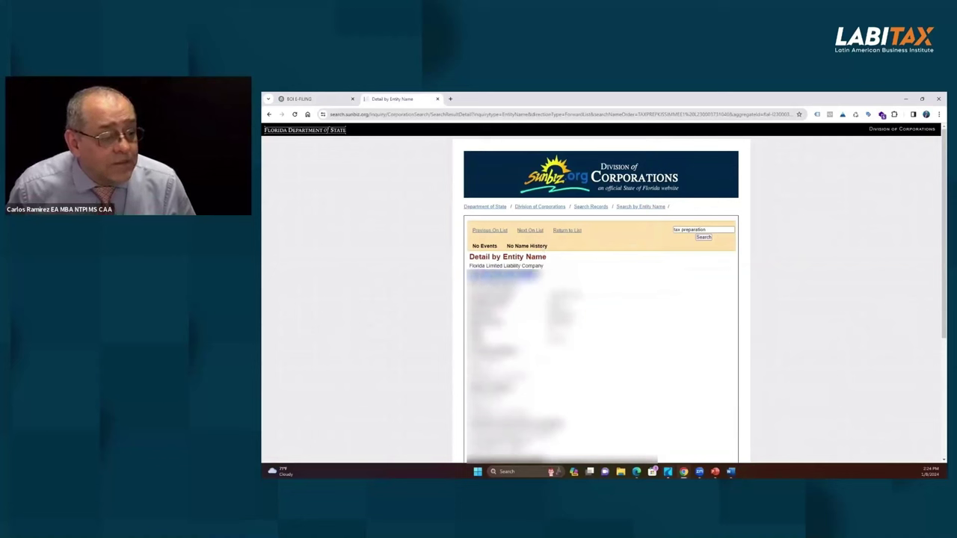
left_click(333, 100)
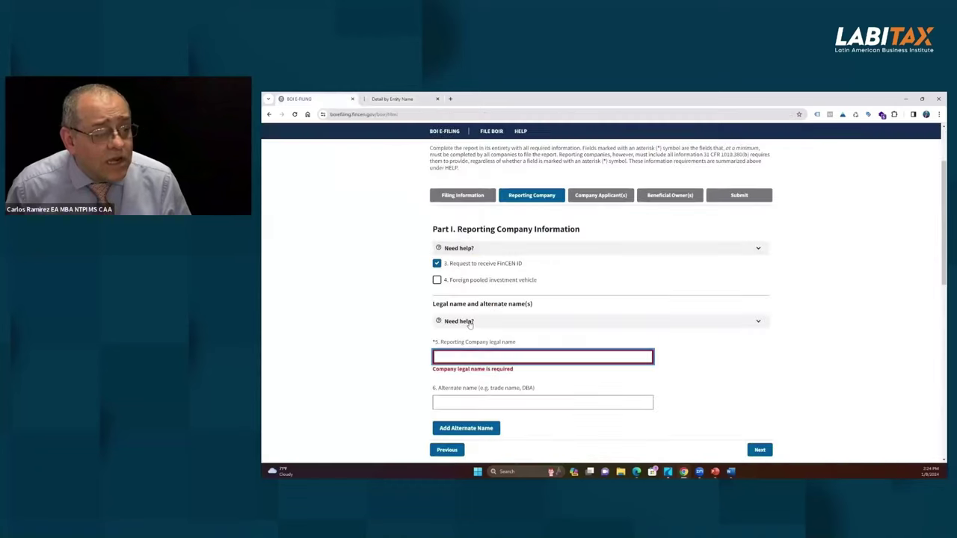
type("TAX PREP KISSIMMEE 1 LLC")
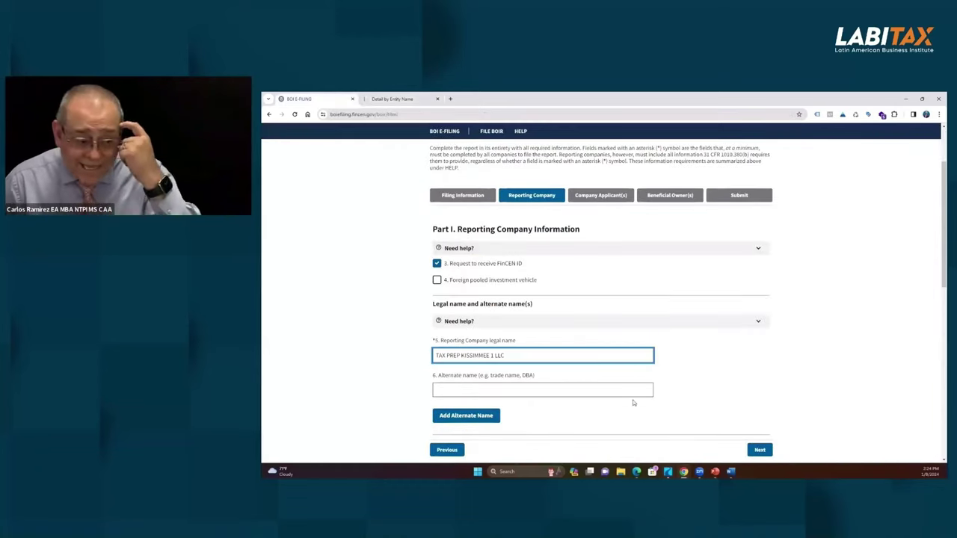
left_click(483, 391)
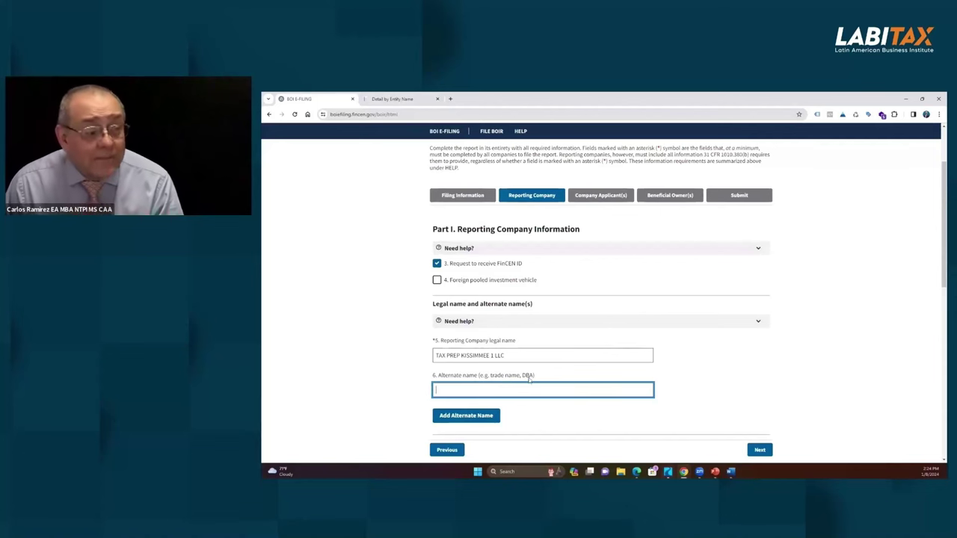
left_click(394, 99)
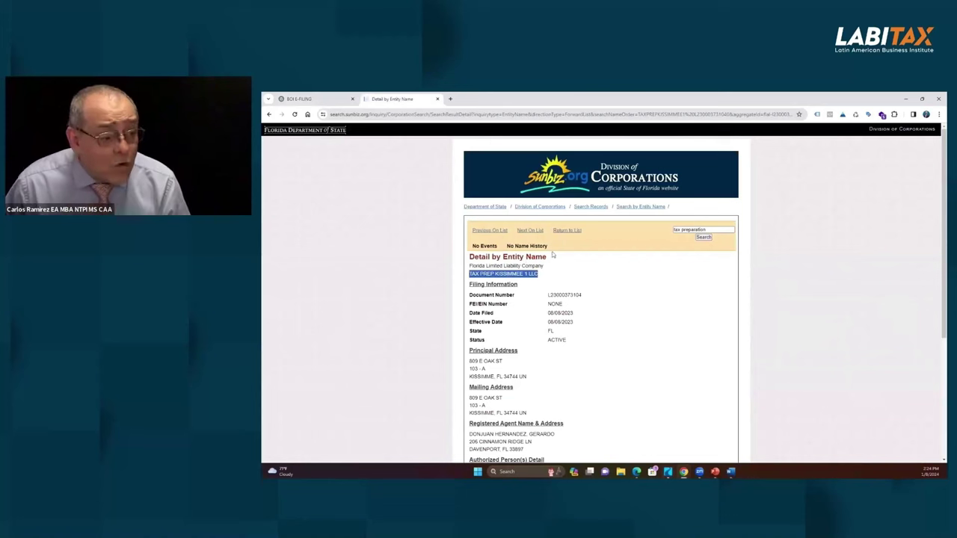
Step: Go from the Division of Corporations home page to the Fictitious Name Registration page and read it
left_click(538, 209)
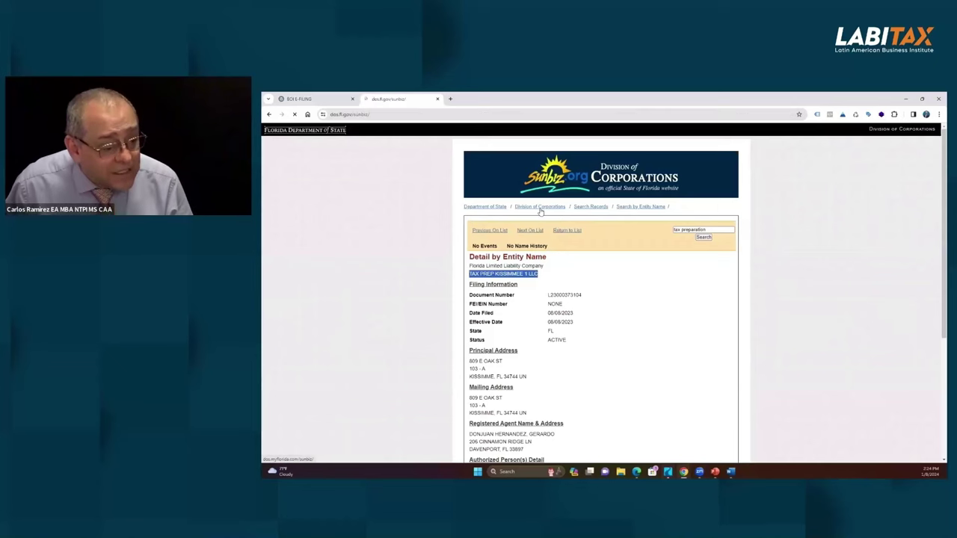
scroll(597, 344, "down", 3)
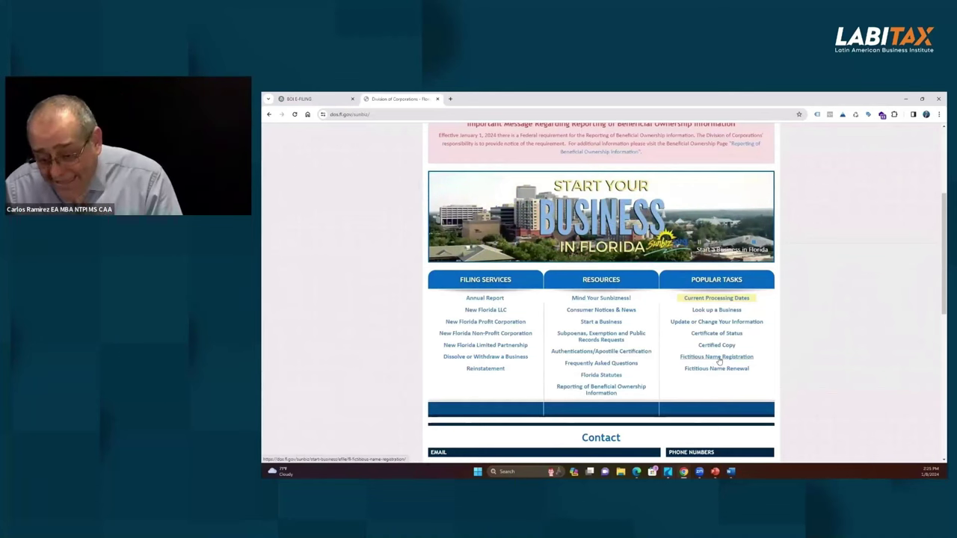
left_click(719, 358)
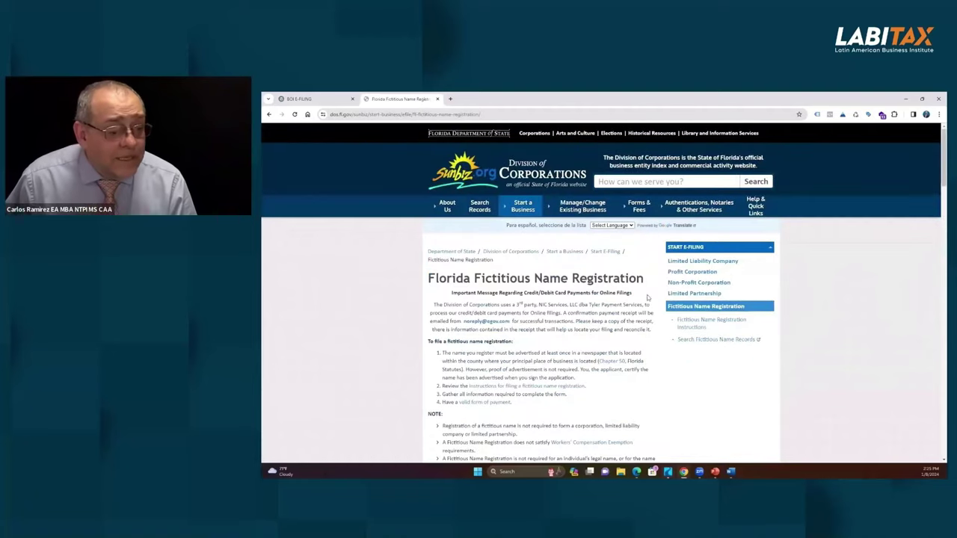
scroll(647, 297, "down", 2)
scroll(598, 357, "down", 3)
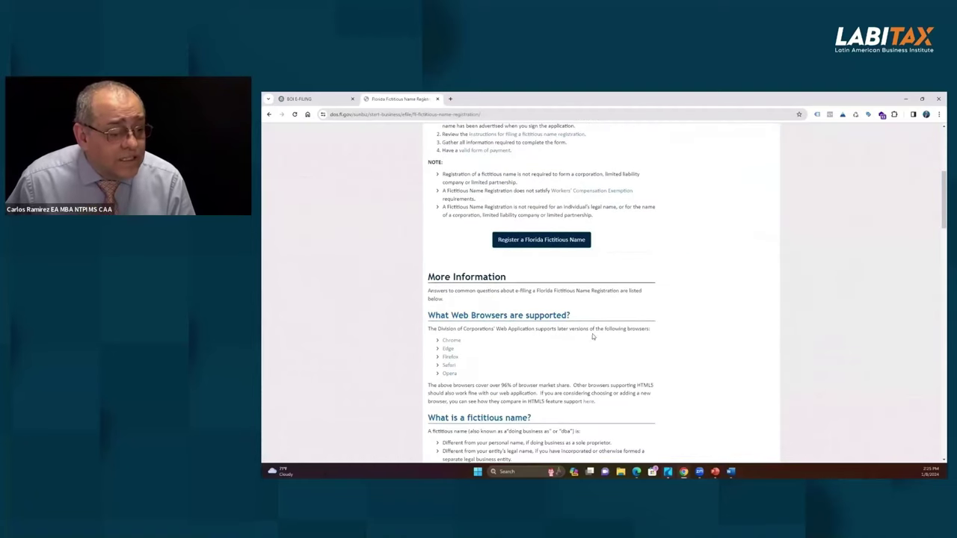
scroll(504, 319, "down", 3)
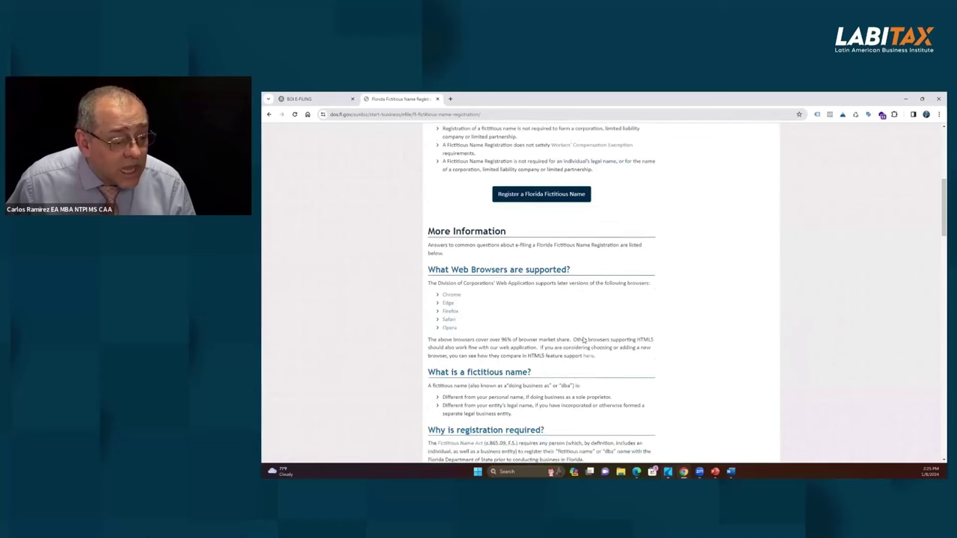
scroll(504, 319, "down", 4)
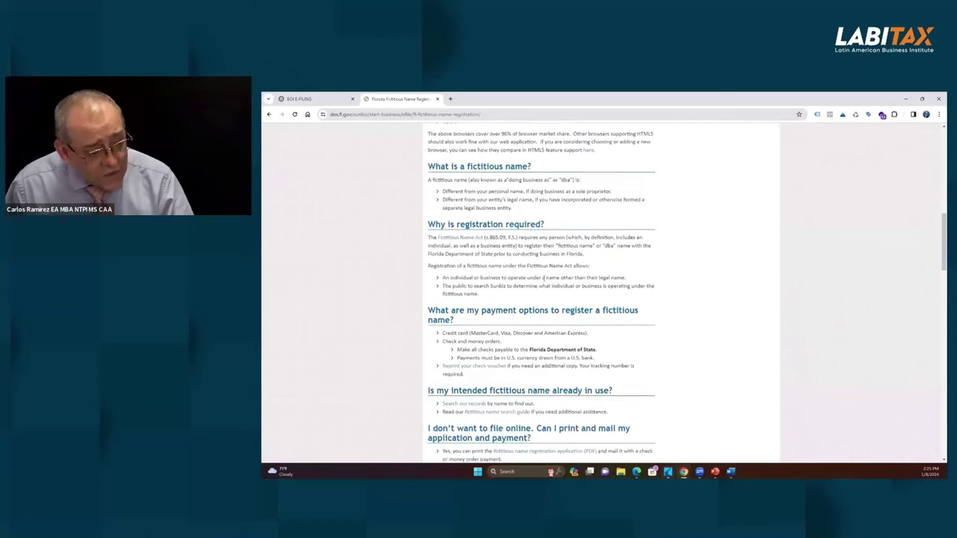
scroll(444, 146, "up", 10)
left_click(319, 103)
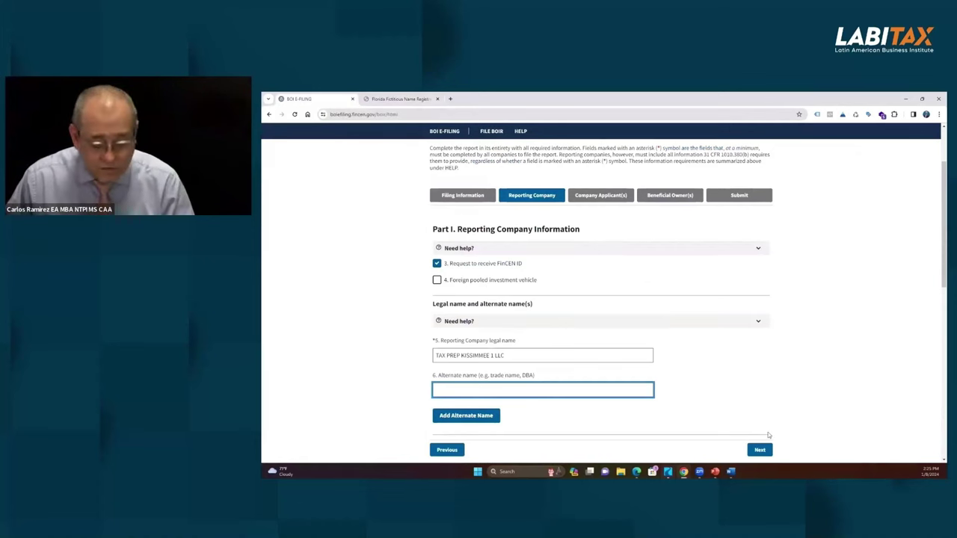
Step: Enter 'Pronto Taxes' as the alternate name and add a second one, 'Mis Taxes'
type("Pronto")
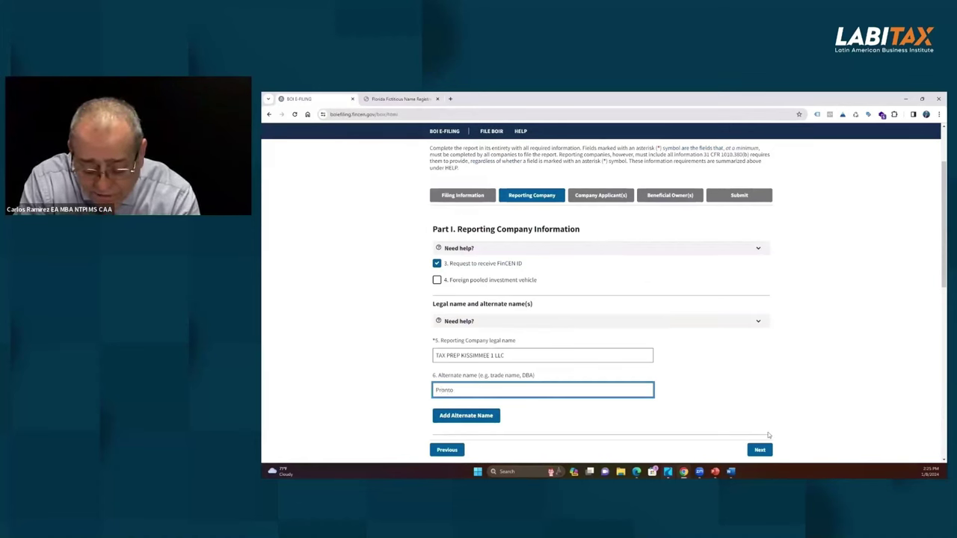
type(" Taxes")
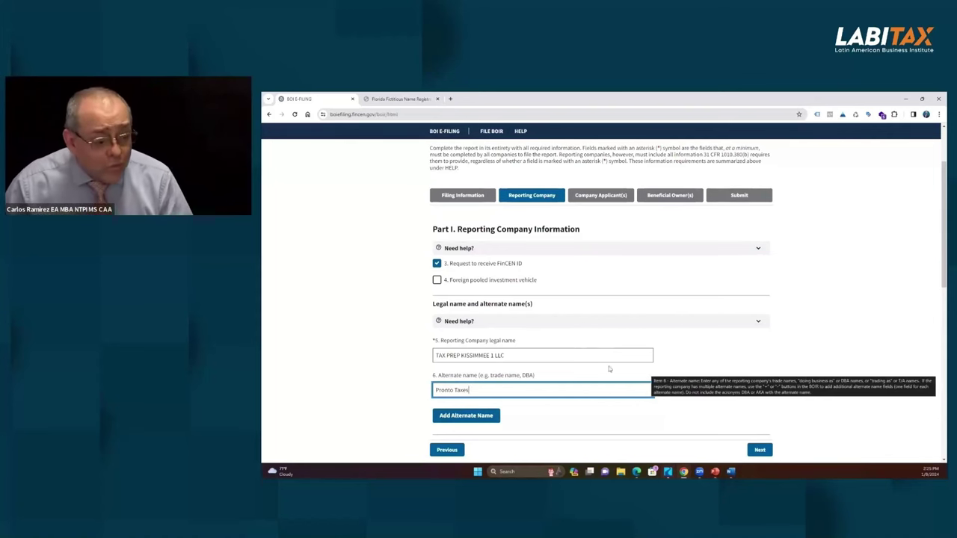
left_click(464, 416)
left_click(505, 425)
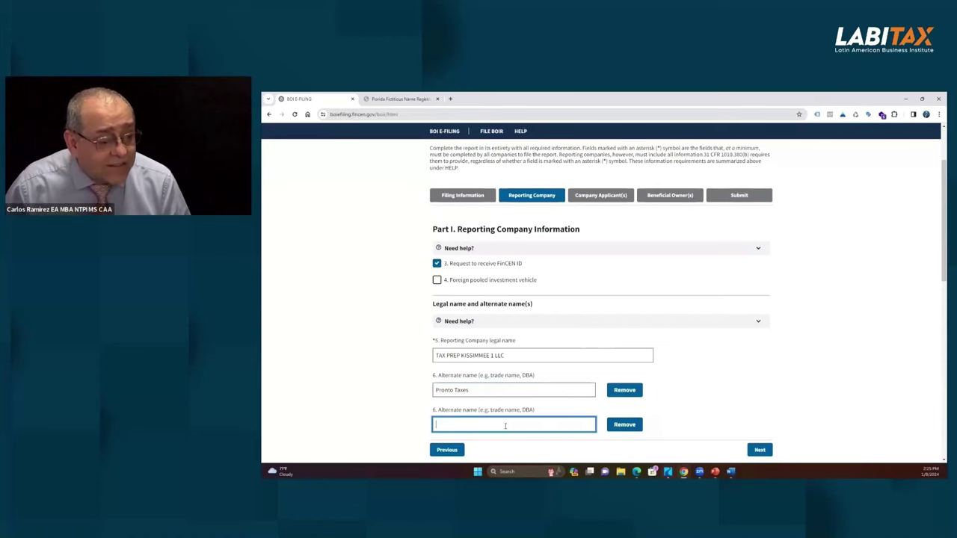
type("Mis Taxes")
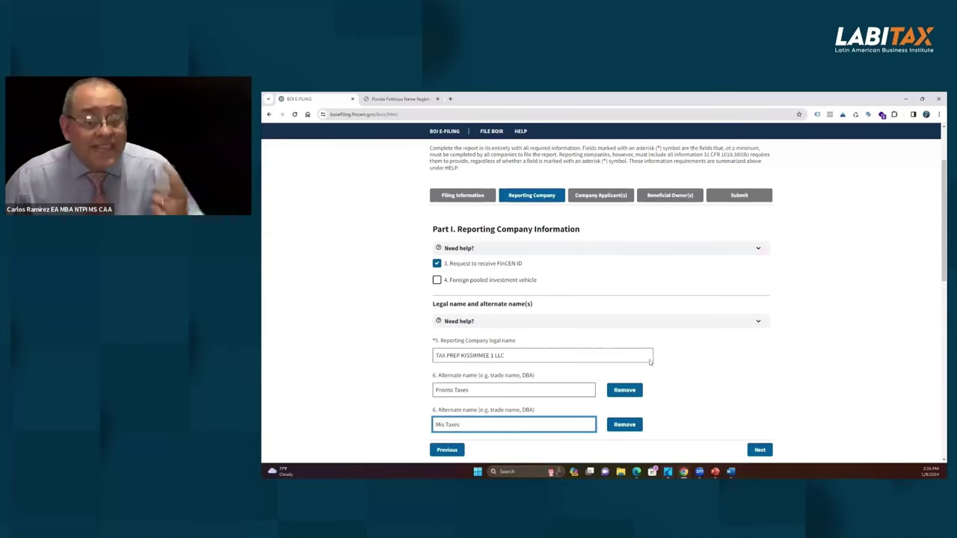
scroll(529, 307, "down", 1)
scroll(529, 306, "down", 3)
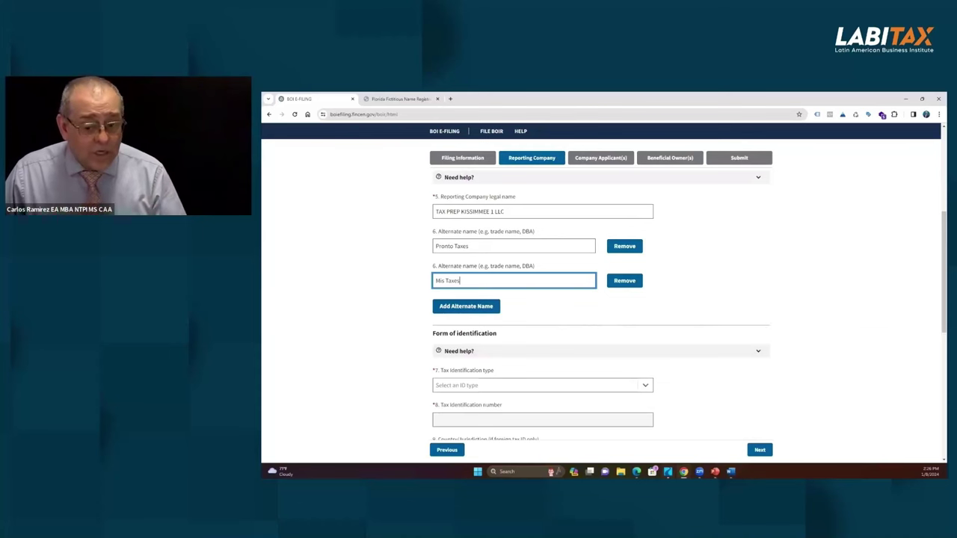
Step: Set the tax identification type to EIN, after briefly trying SSN/ITIN and Foreign
left_click(646, 386)
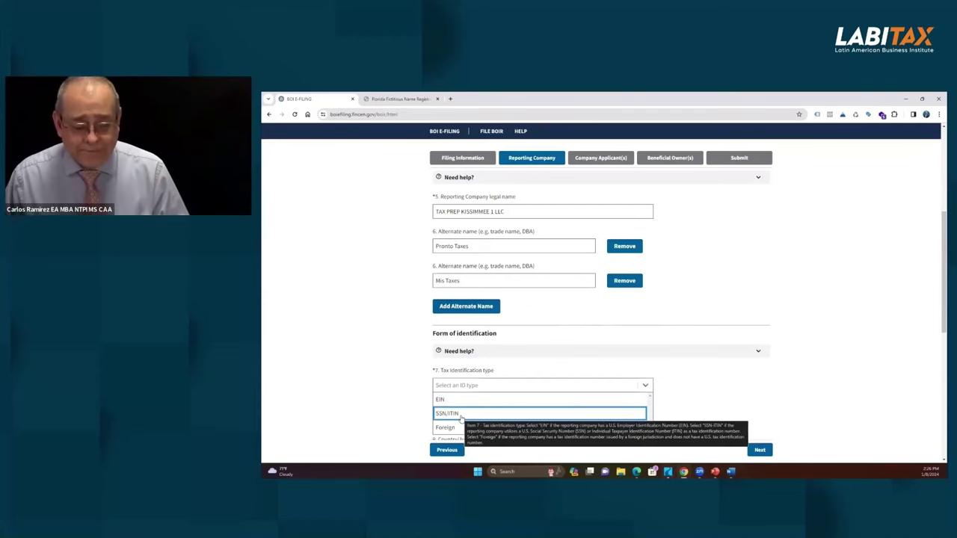
left_click(462, 415)
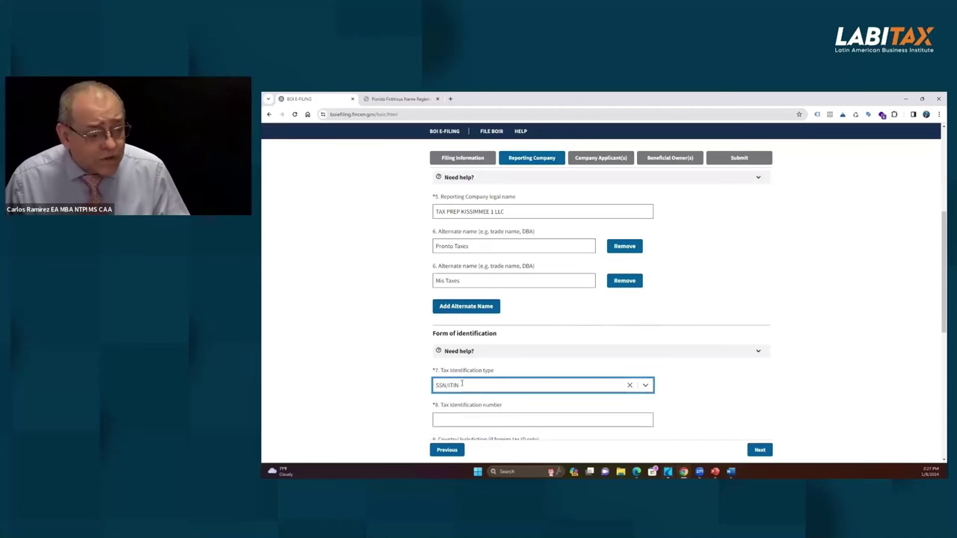
left_click(646, 385)
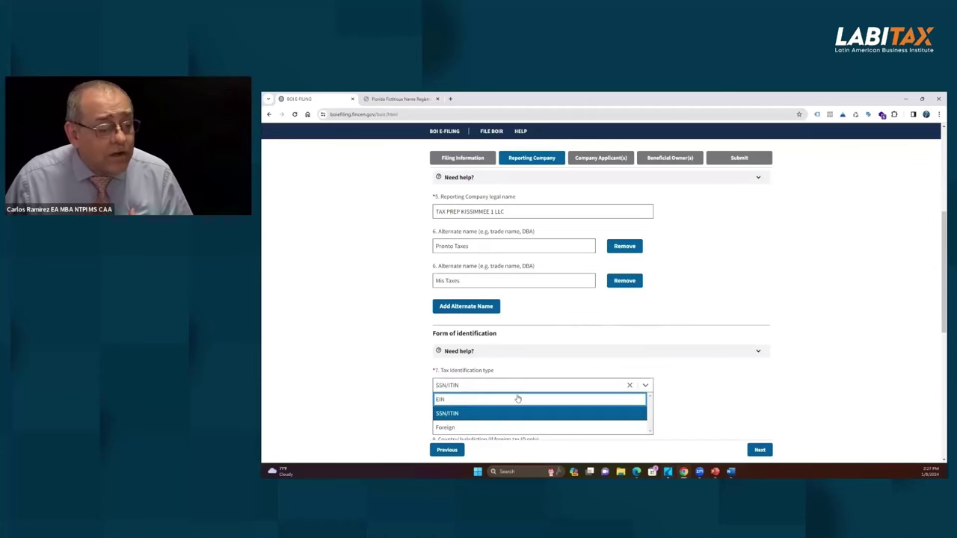
left_click(456, 428)
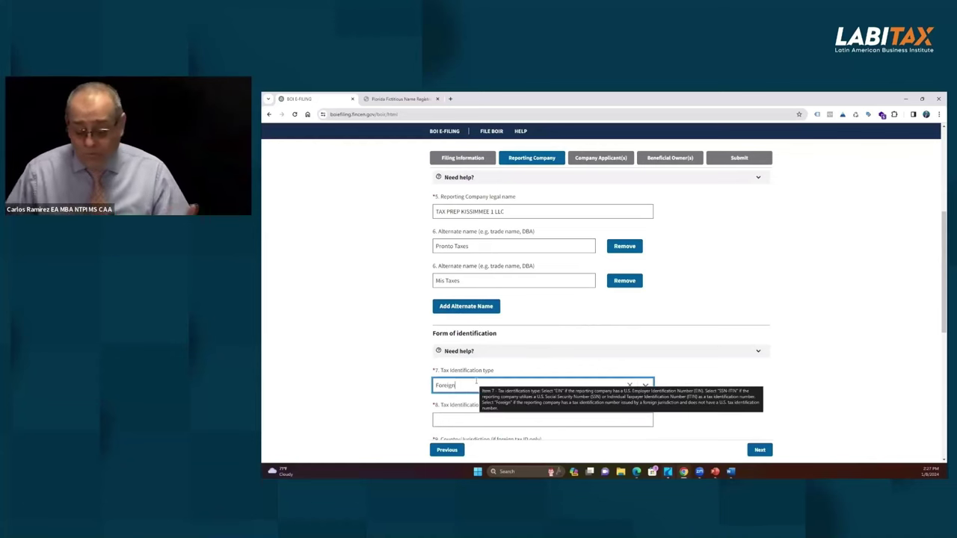
left_click(646, 387)
left_click(566, 397)
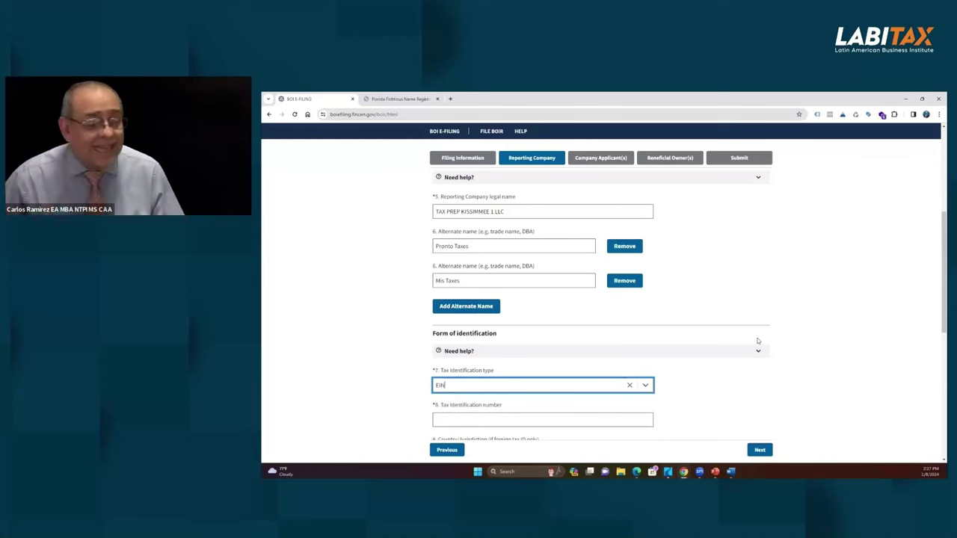
Step: Enter 121232122 as the tax identification number, replacing a mistyped value
left_click(538, 420)
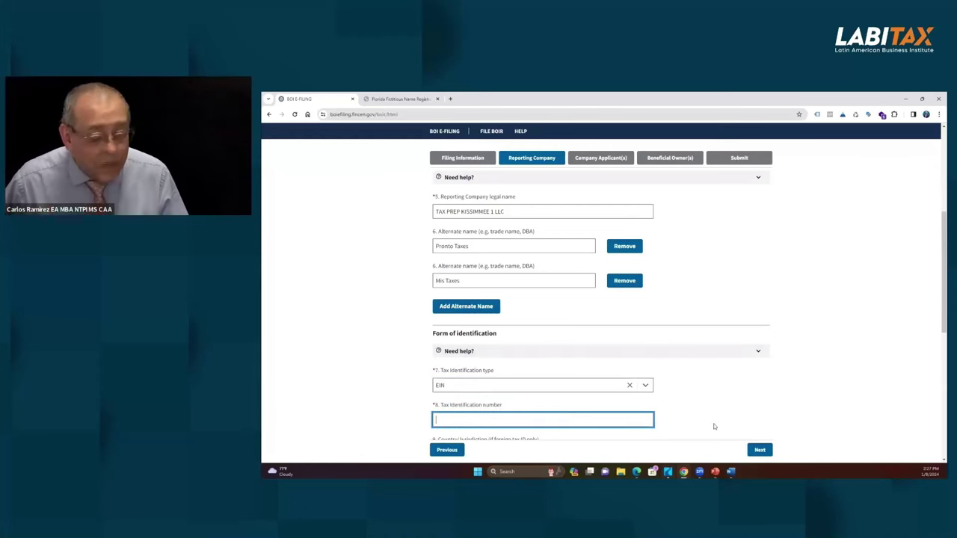
type("12-2")
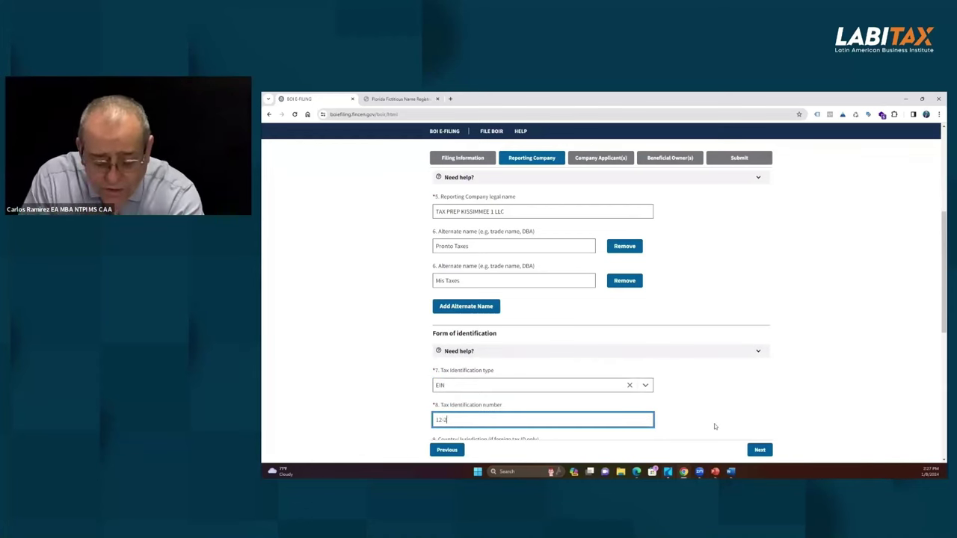
type("3232323232323")
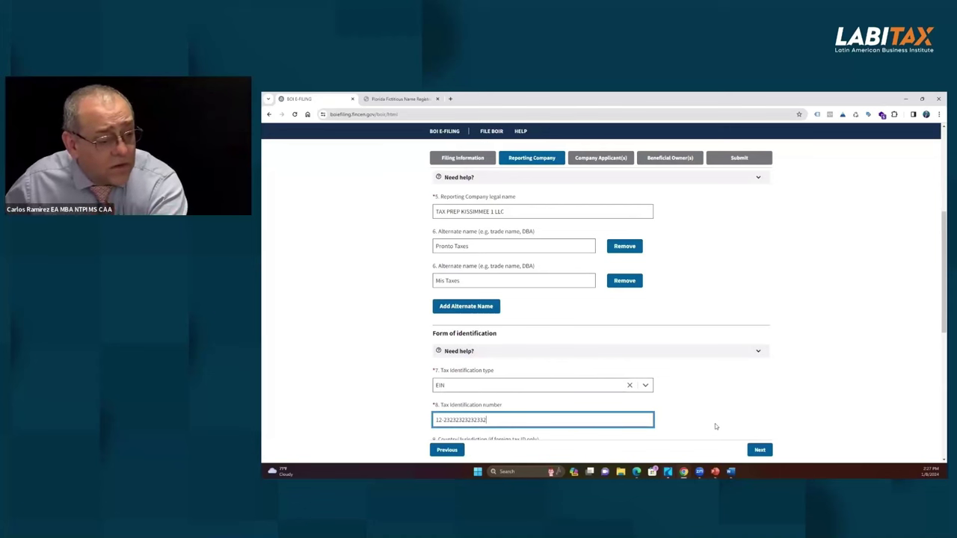
key("BackSpace")
key("BackSpace")
key("BackSpace")
key("BackSpace")
key("BackSpace")
key("BackSpace")
key("BackSpace")
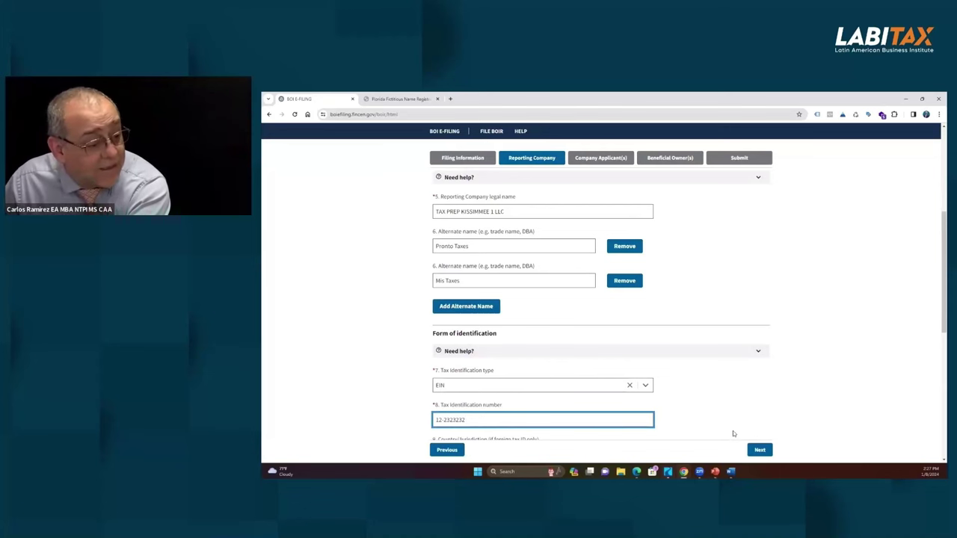
left_click_drag(486, 419, 411, 419)
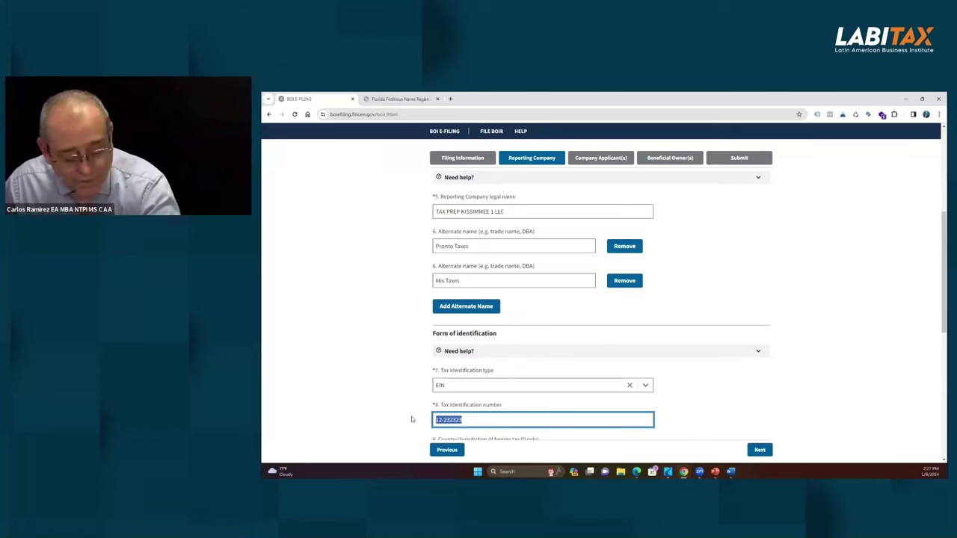
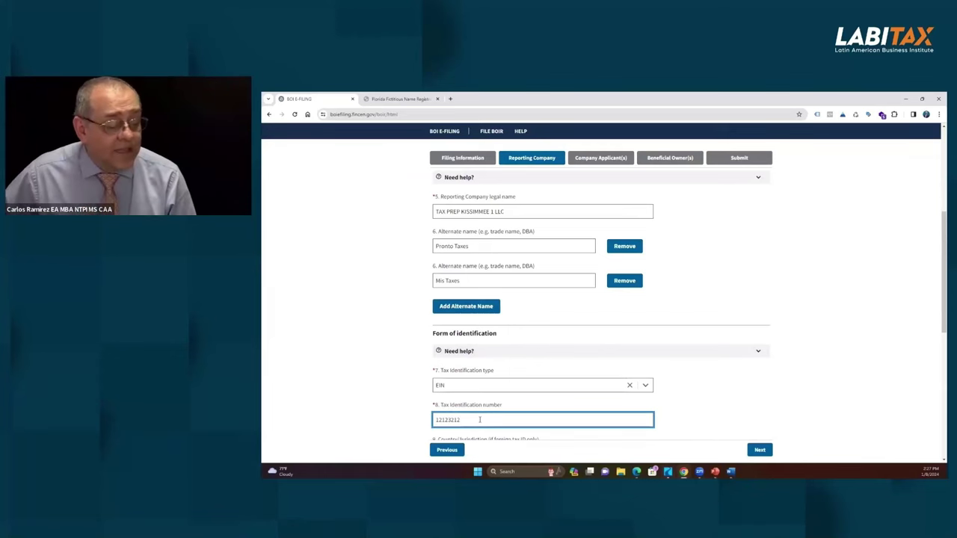
scroll(555, 370, "down", 2)
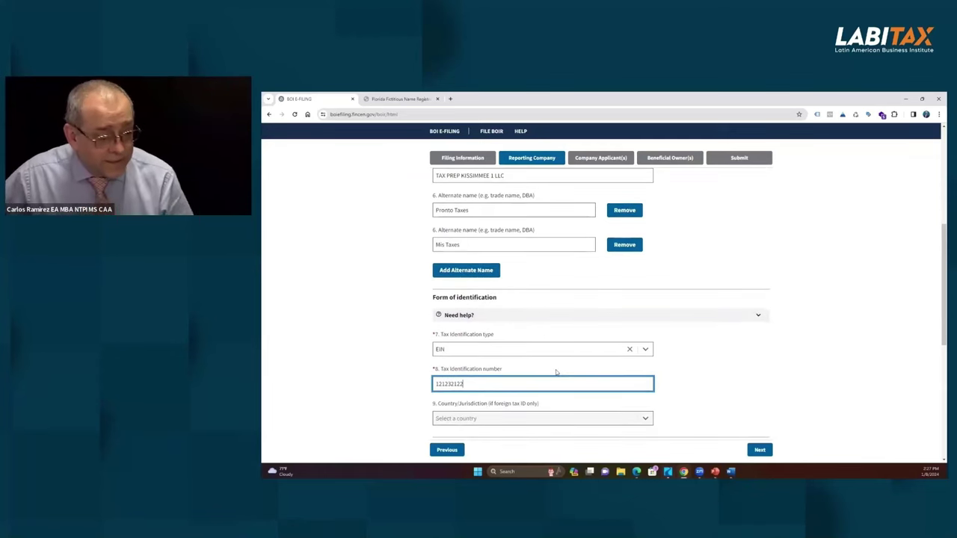
Step: Choose United States of America as the country/jurisdiction of formation
scroll(534, 372, "down", 1)
left_click(486, 348)
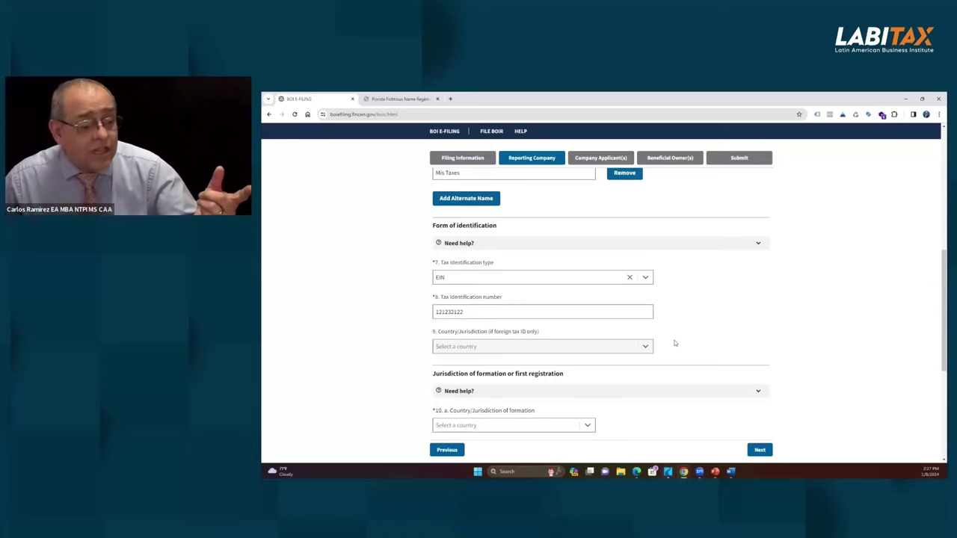
scroll(674, 343, "down", 2)
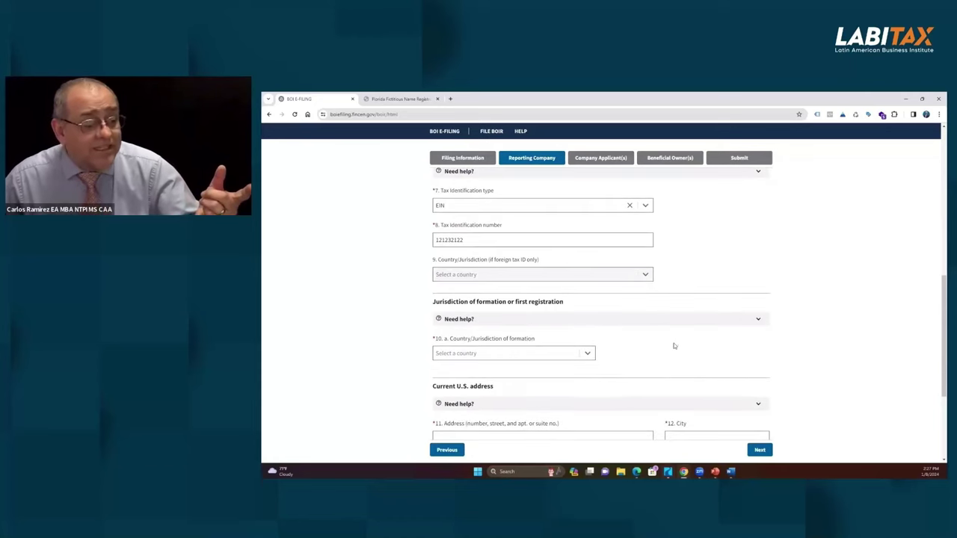
left_click(546, 356)
left_click(480, 371)
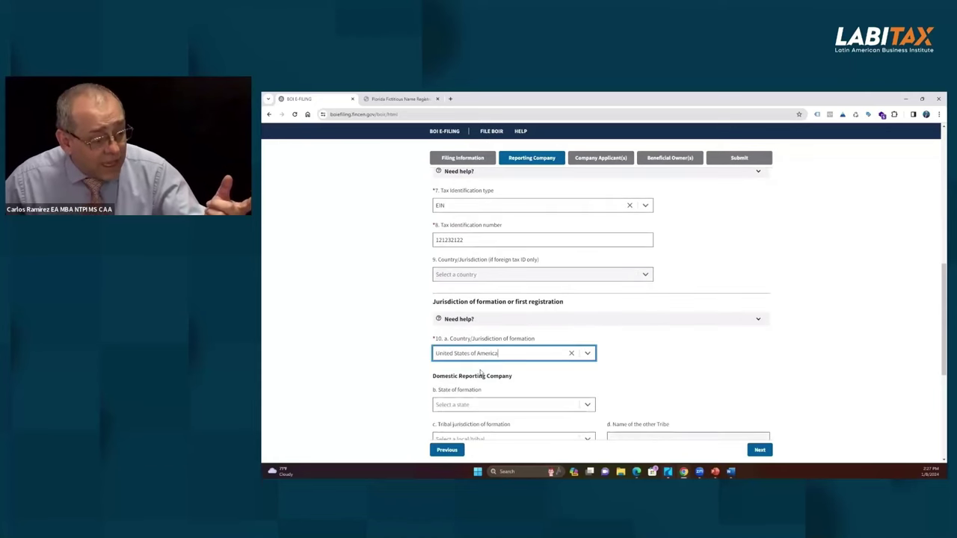
left_click(643, 357)
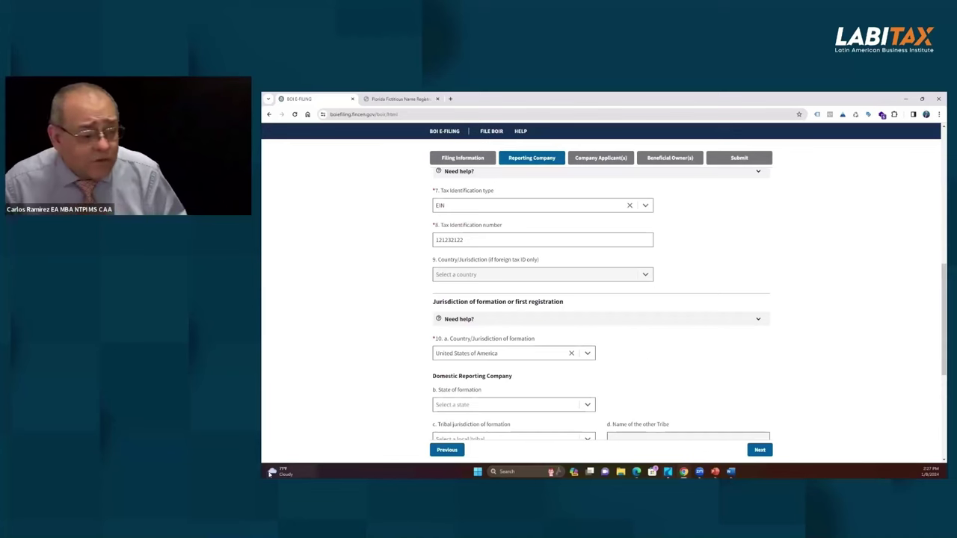
Step: Choose Florida as the state of formation
scroll(644, 351, "down", 1)
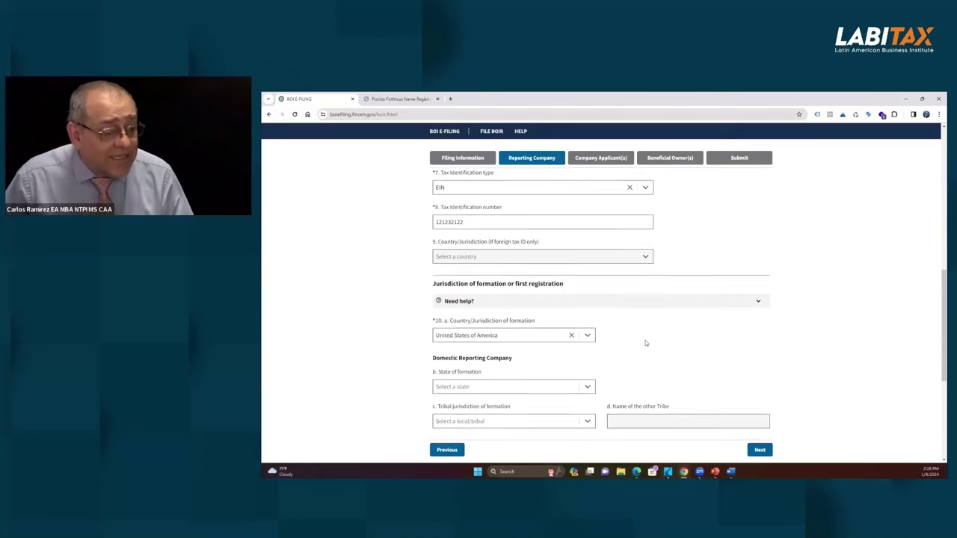
scroll(646, 343, "down", 1)
left_click(587, 333)
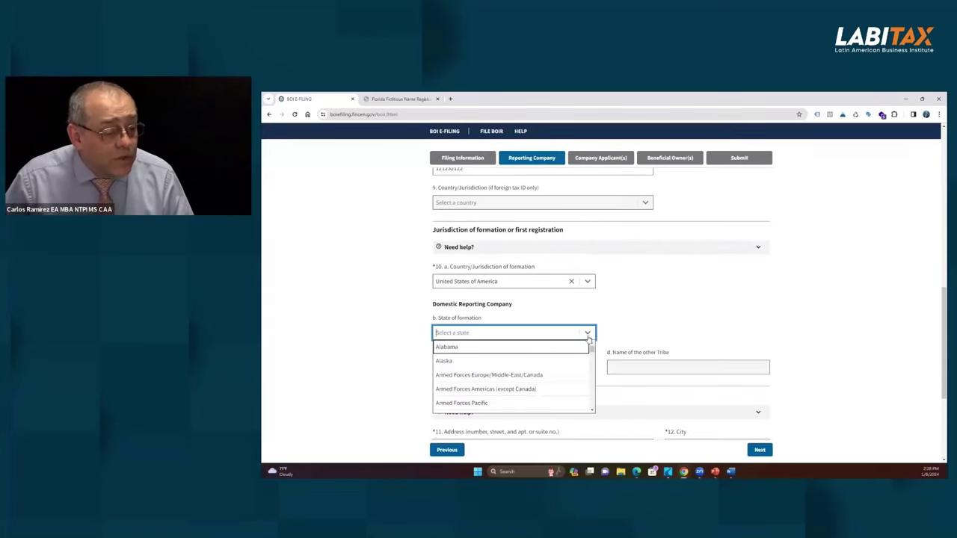
scroll(495, 366, "down", 3)
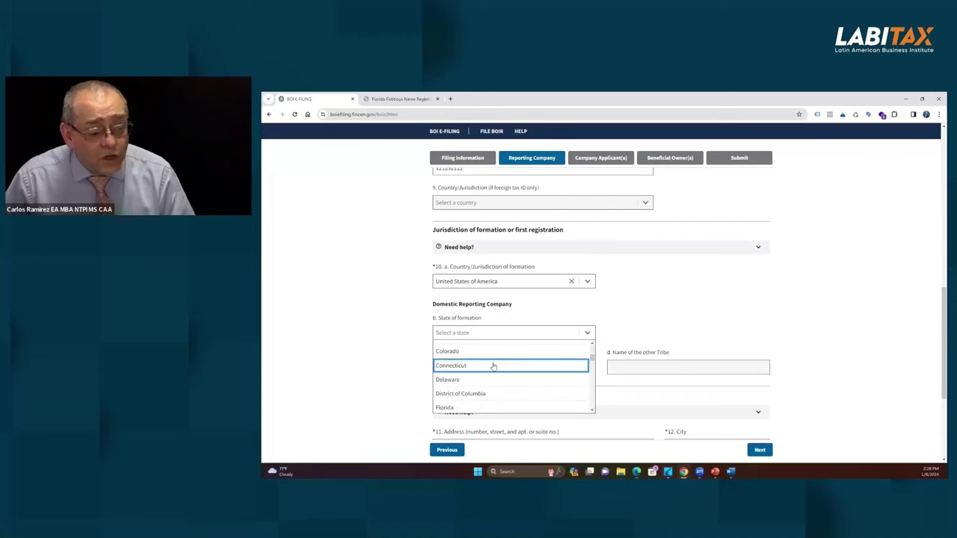
scroll(494, 364, "down", 1)
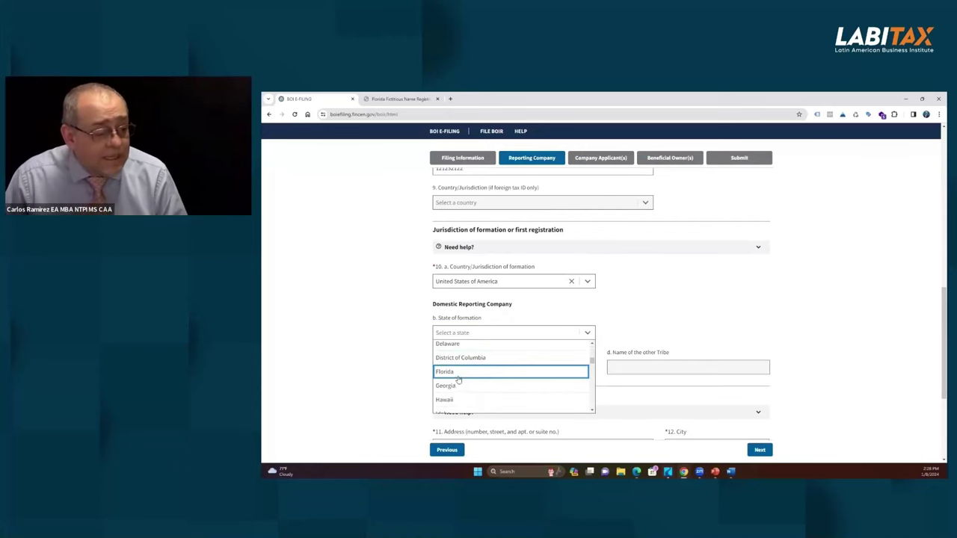
left_click(458, 379)
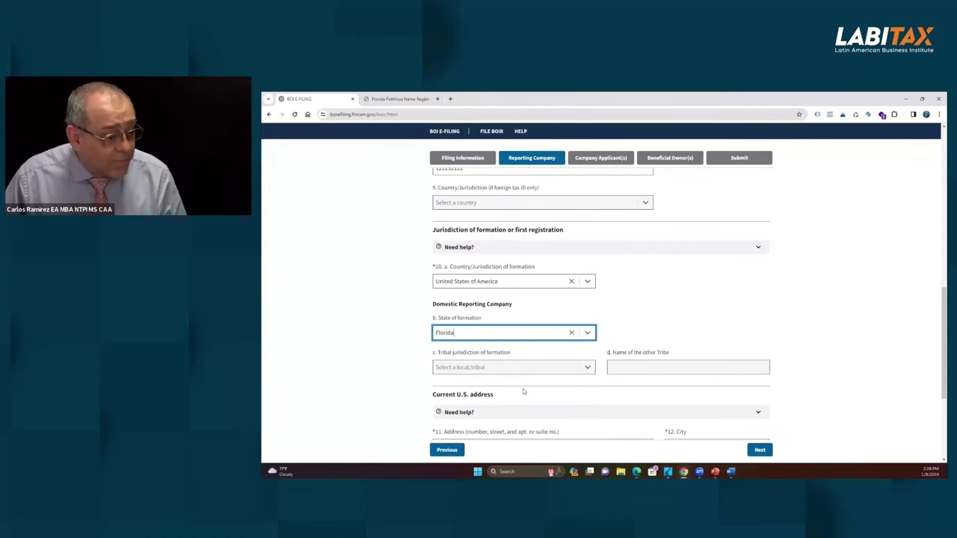
left_click(588, 369)
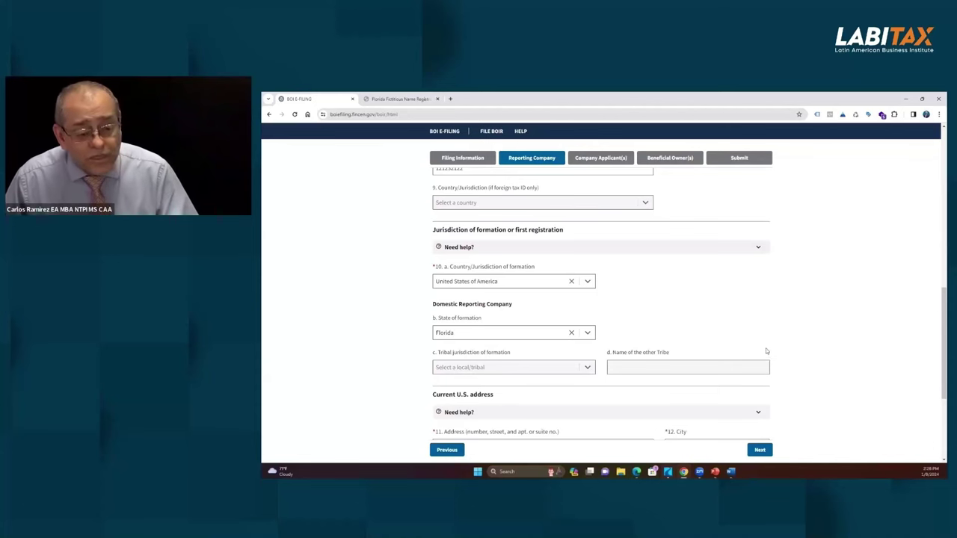
scroll(747, 353, "down", 3)
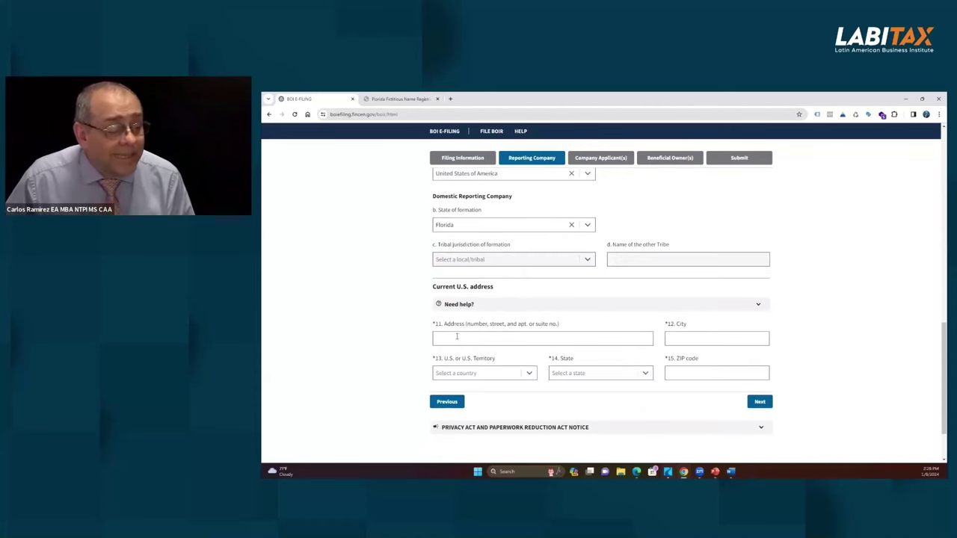
Step: Enter the street address 123 Main St, city Miami and ZIP code 33123
left_click(520, 337)
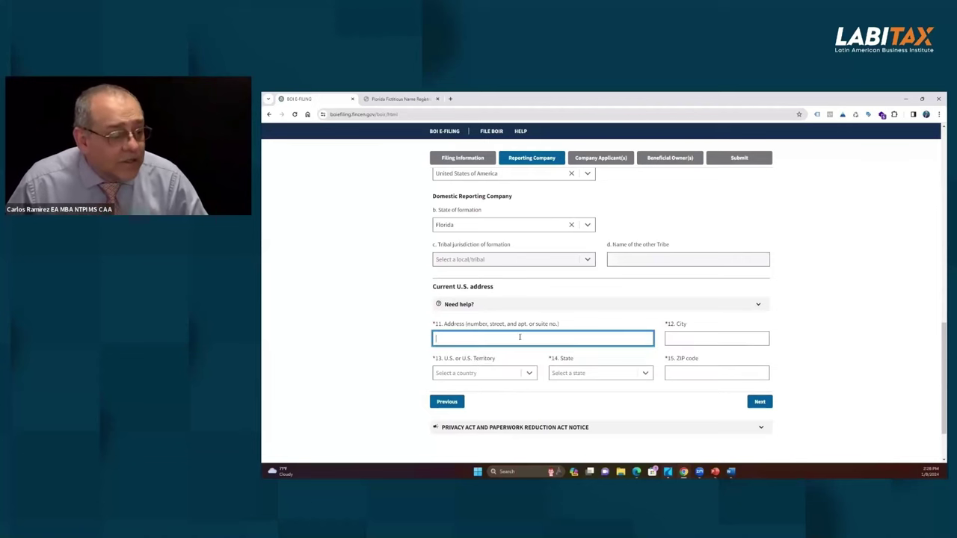
type("123")
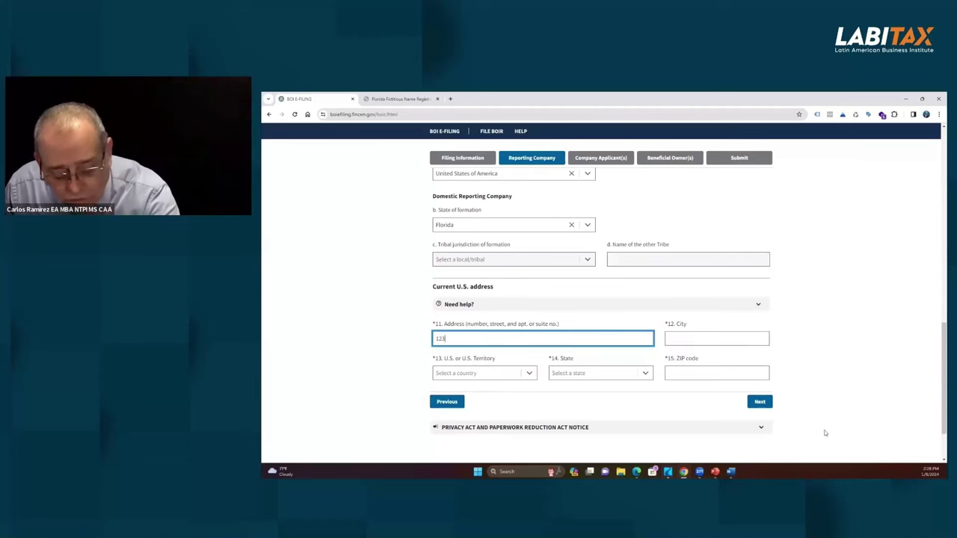
type(" main St")
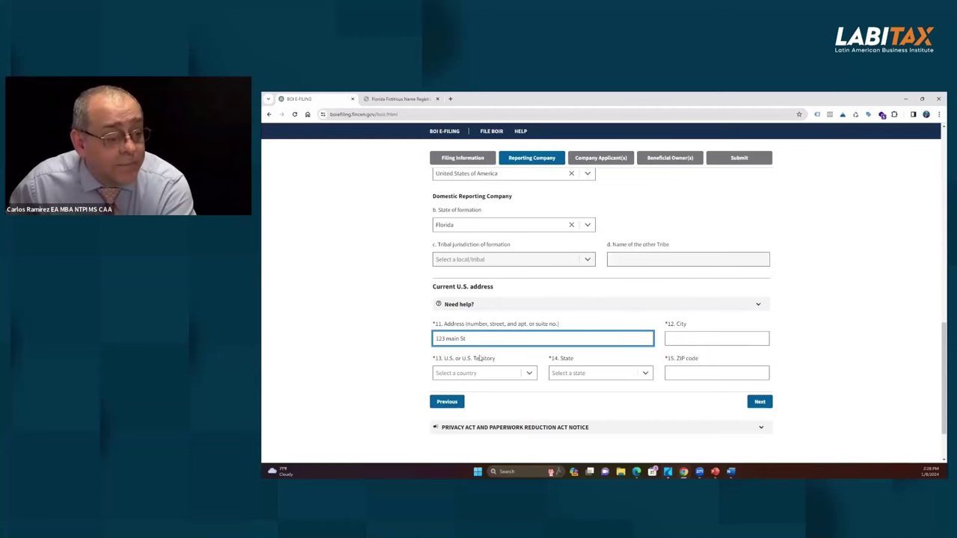
double_click(455, 338)
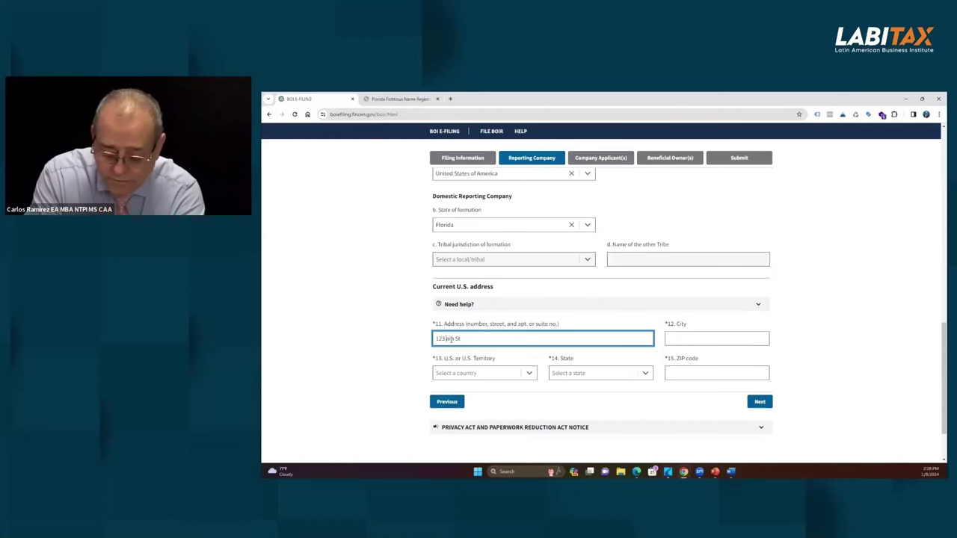
type("Main")
left_click(684, 338)
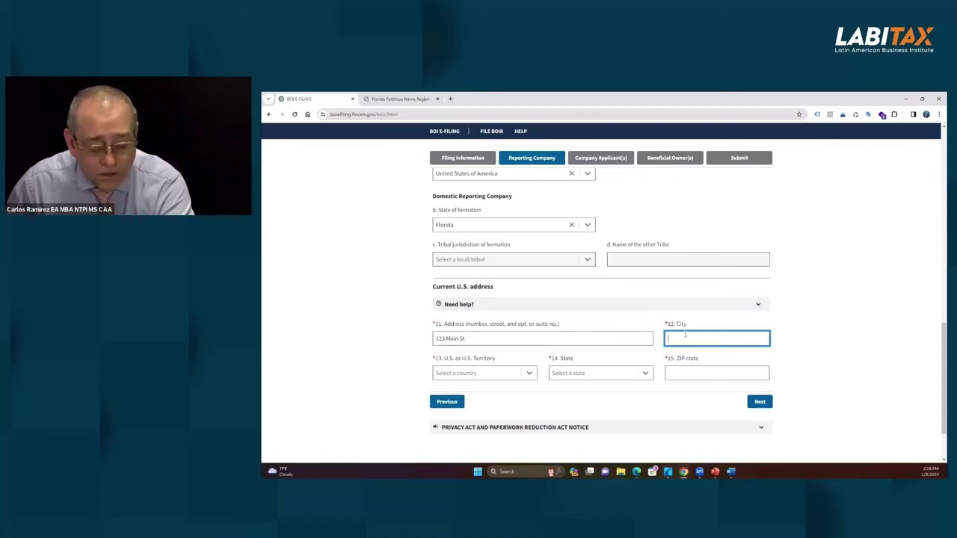
type("Tam")
key("BackSpace")
key("BackSpace")
key("BackSpace")
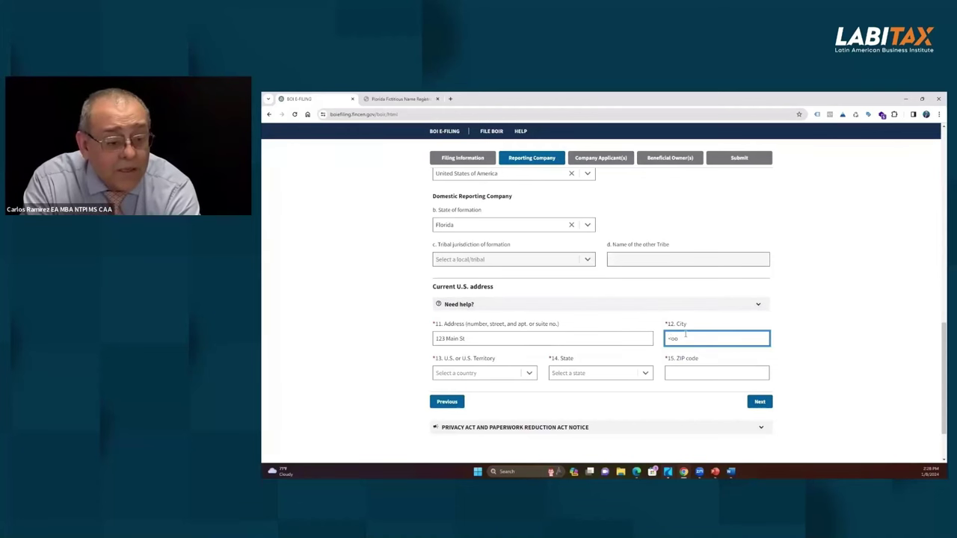
type("Miami")
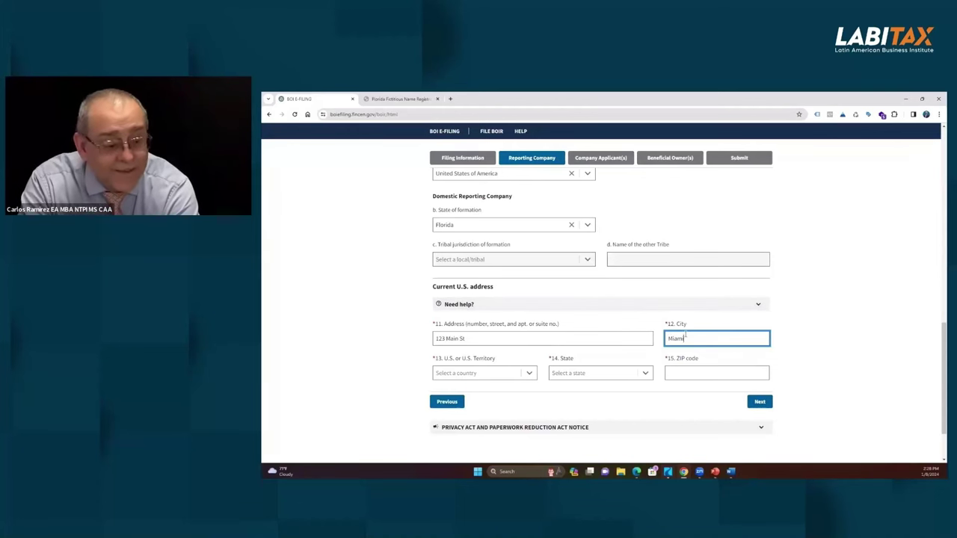
left_click(682, 375)
type("33123")
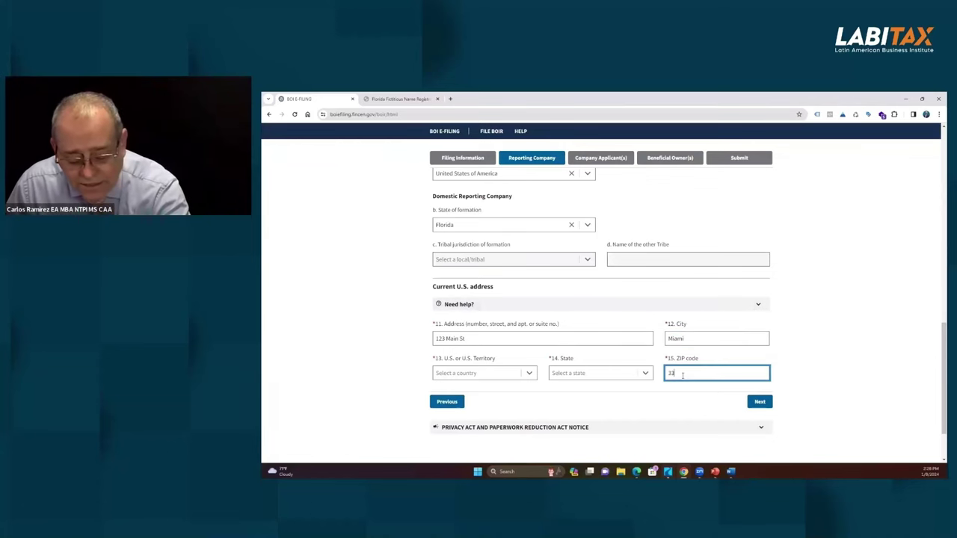
Step: Set the address country to United States of America and the state to Florida
left_click(594, 373)
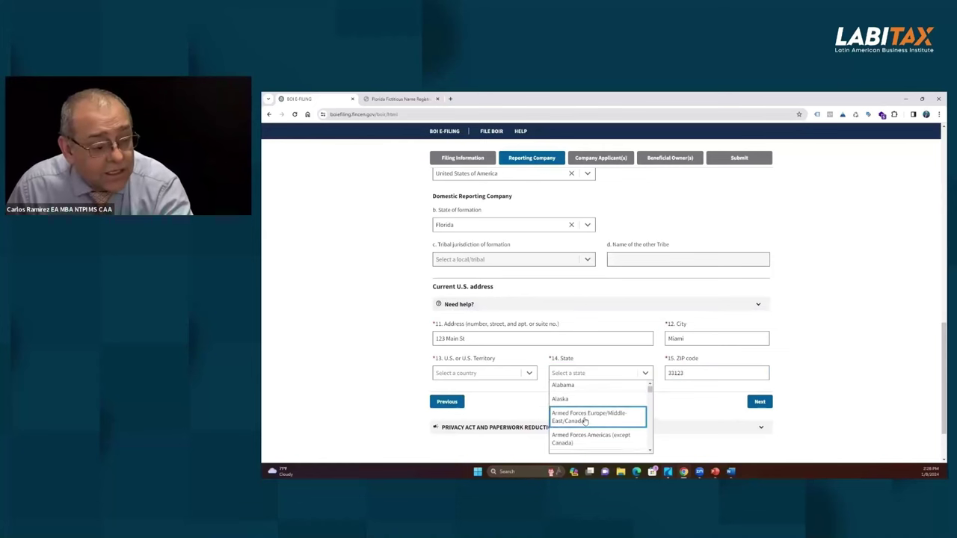
scroll(583, 418, "down", 5)
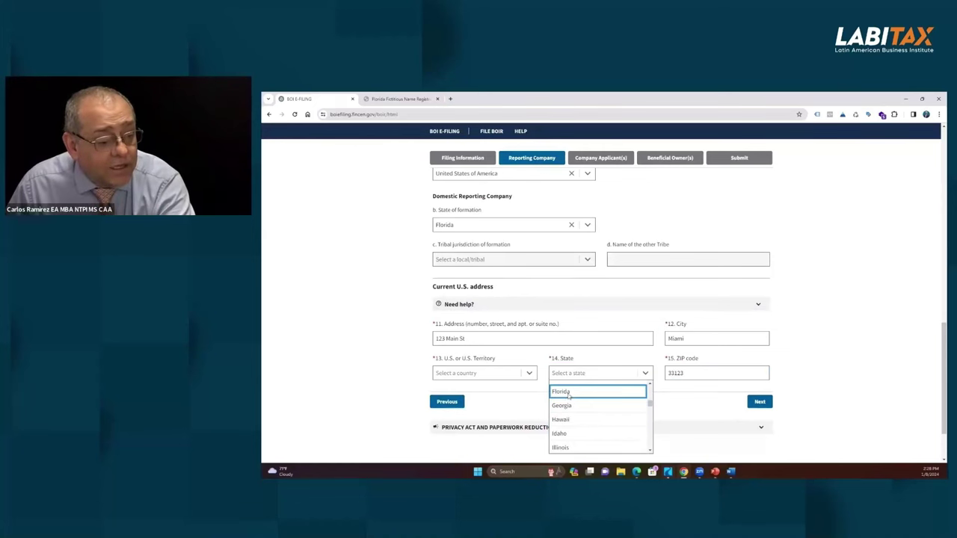
left_click(566, 392)
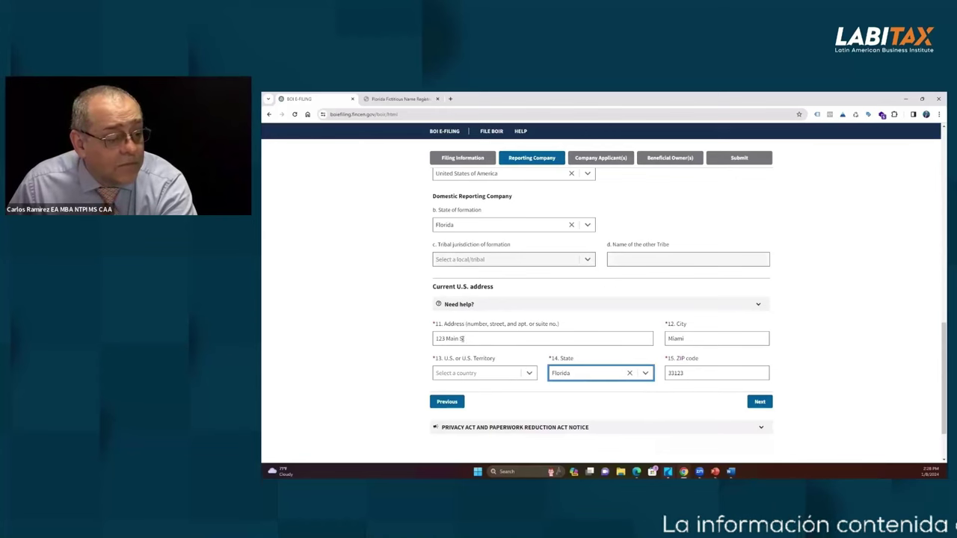
left_click(529, 374)
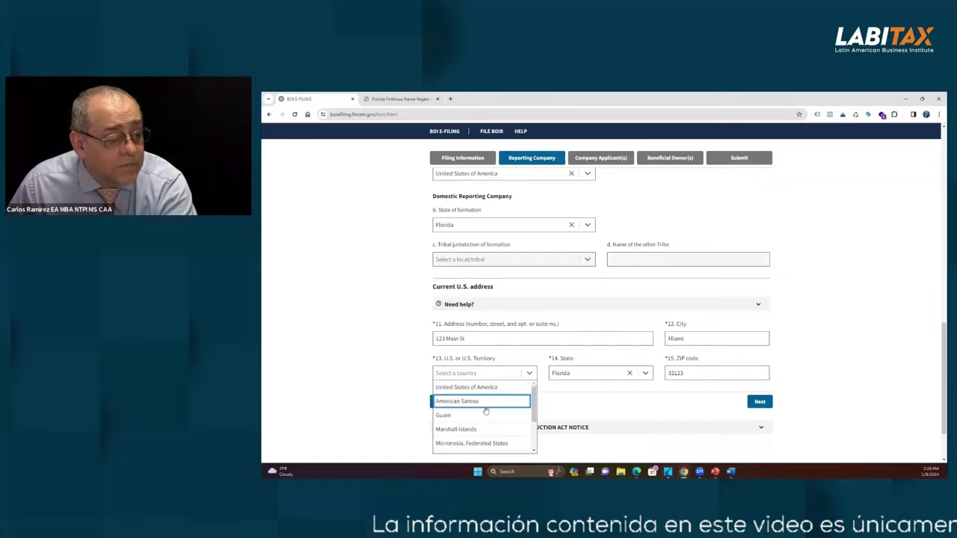
scroll(478, 404, "down", 5)
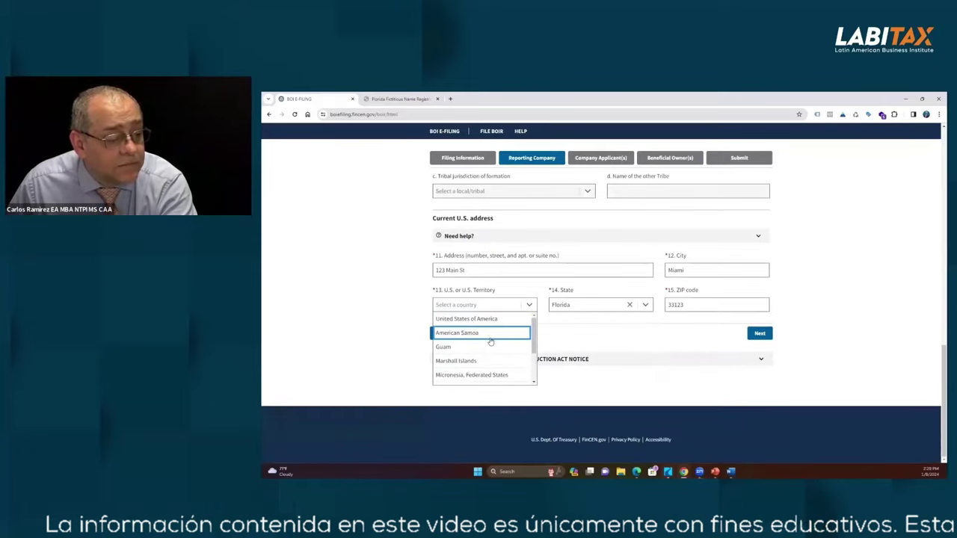
scroll(494, 341, "up", 5)
left_click(484, 357)
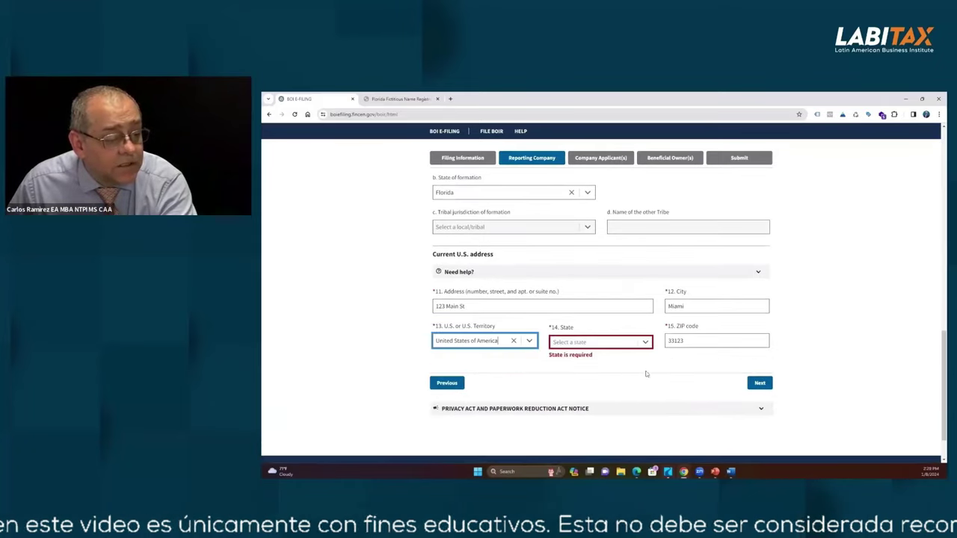
left_click(606, 343)
scroll(593, 375, "down", 3)
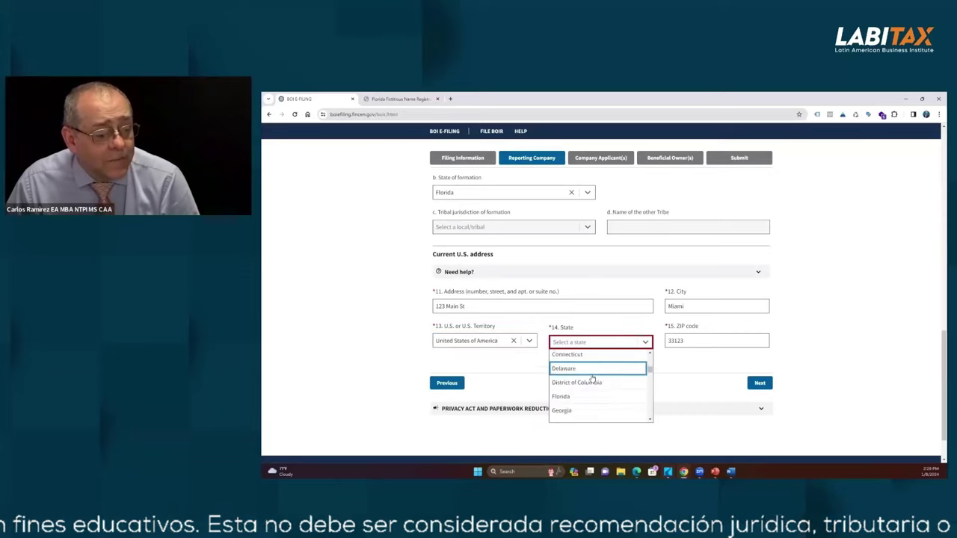
left_click(590, 370)
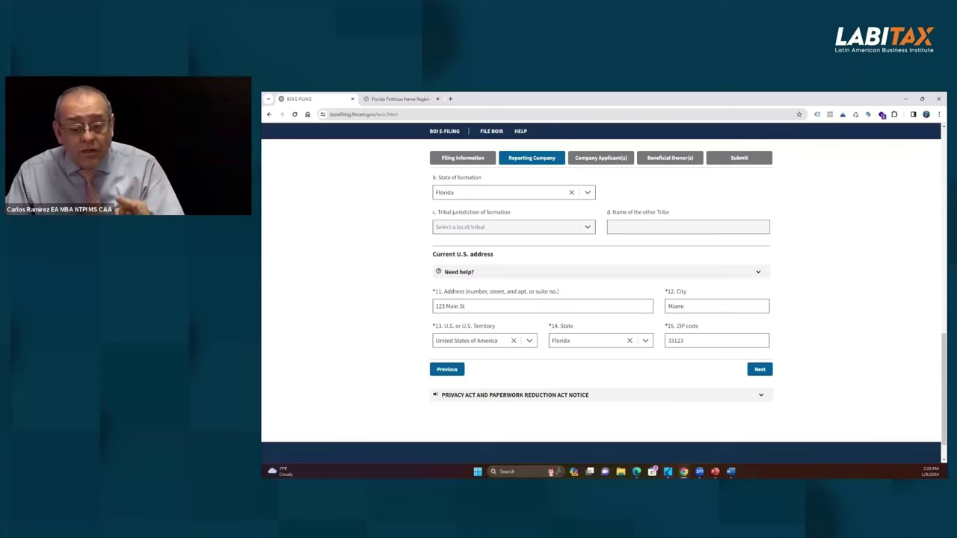
Step: Go to the Company Applicant(s) page and tick item 16, Existing reporting company
left_click(760, 369)
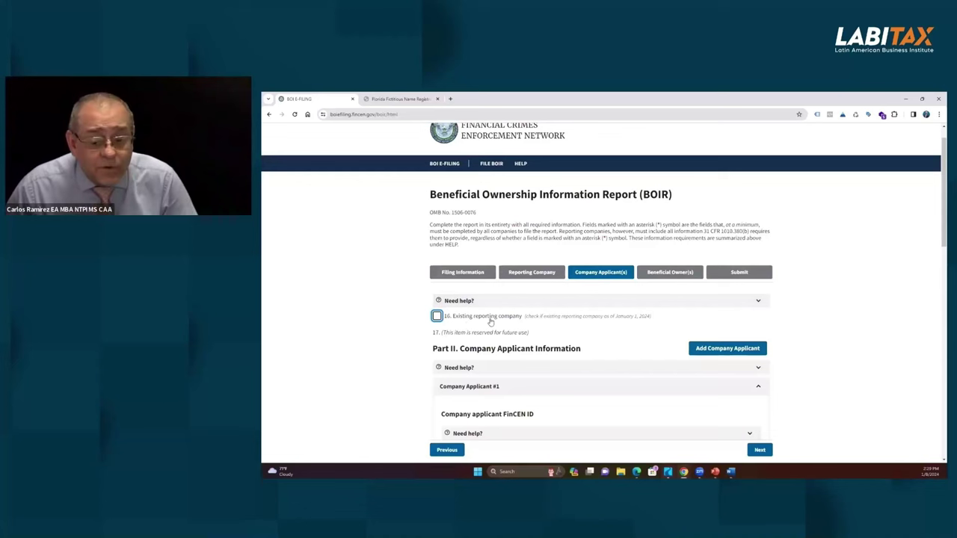
mouse_move(491, 320)
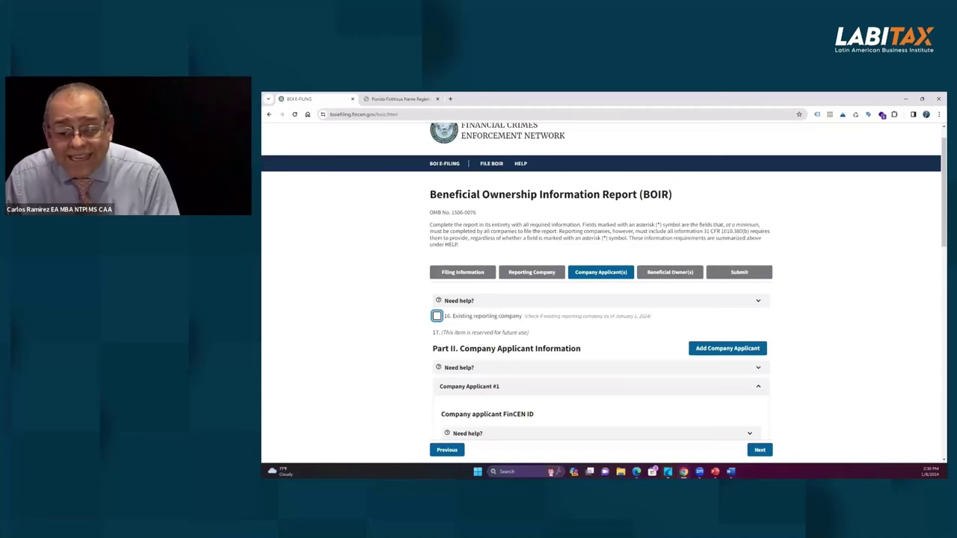
left_click(437, 316)
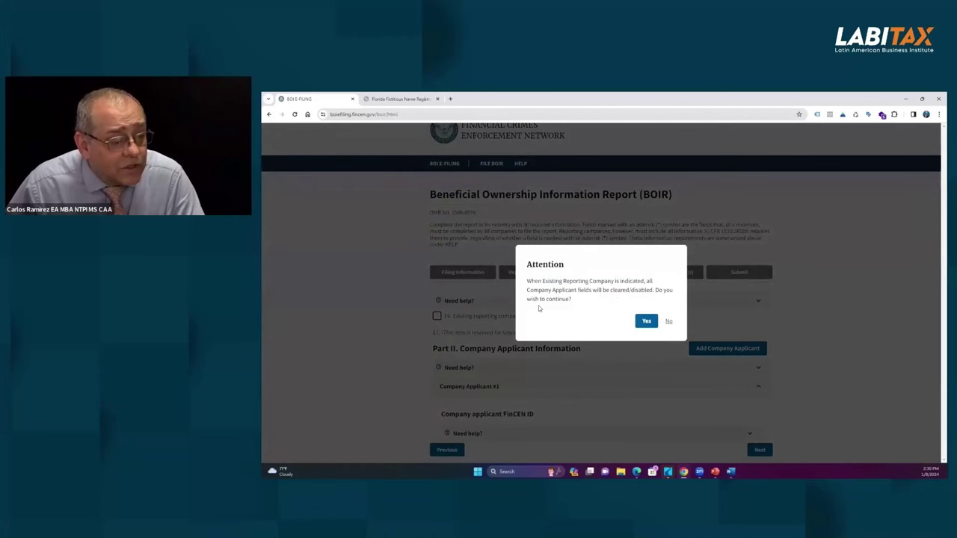
Step: Answer No to the Attention warning and scroll to the Company Applicant #1 fields
left_click(669, 321)
left_click(668, 324)
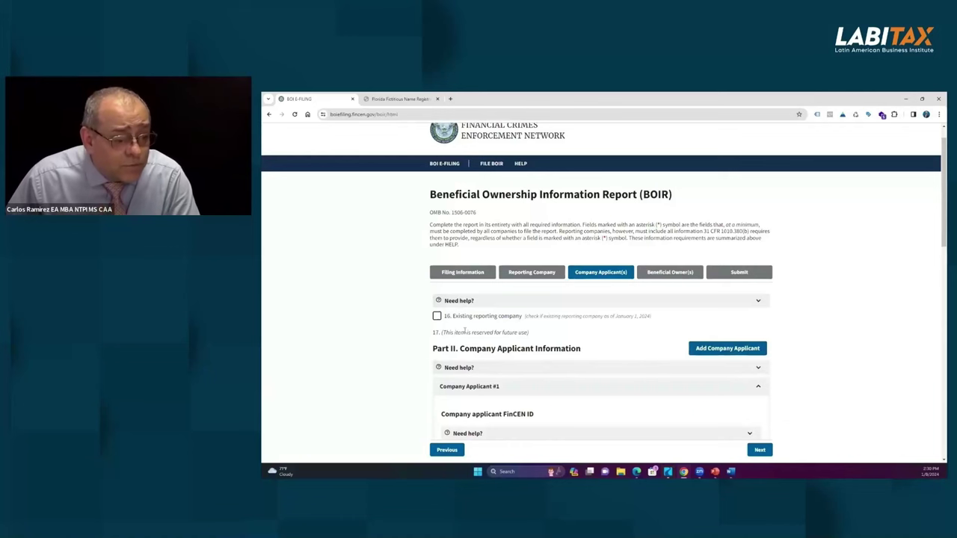
scroll(596, 329, "down", 2)
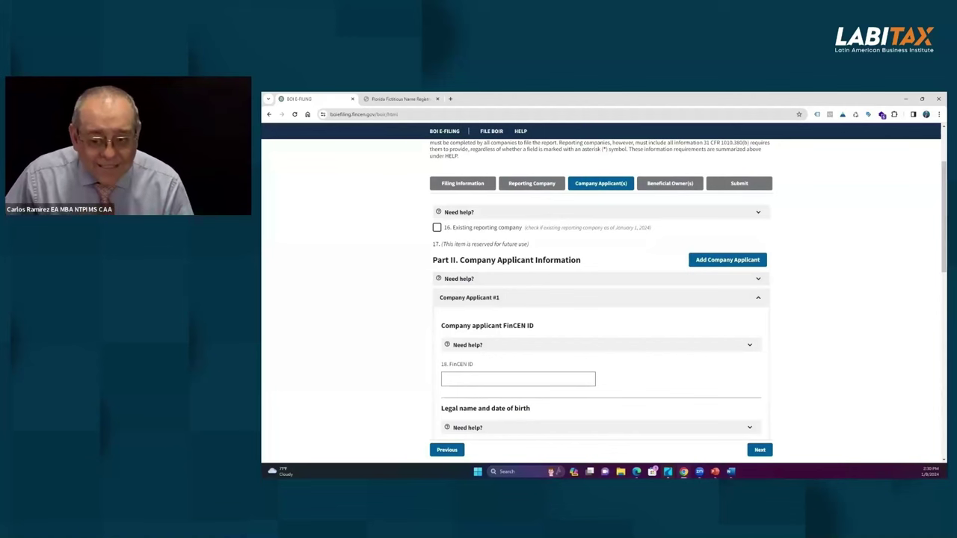
left_click(489, 379)
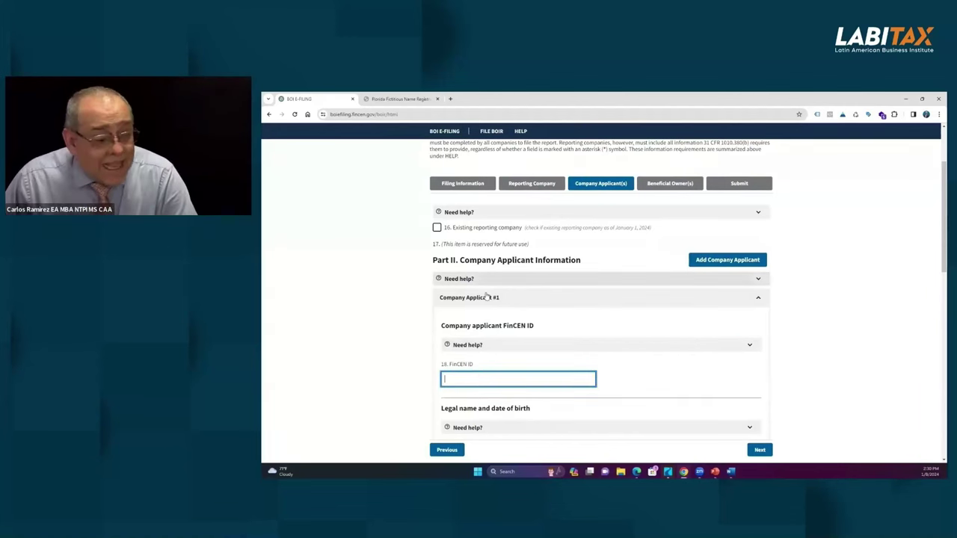
left_click(759, 280)
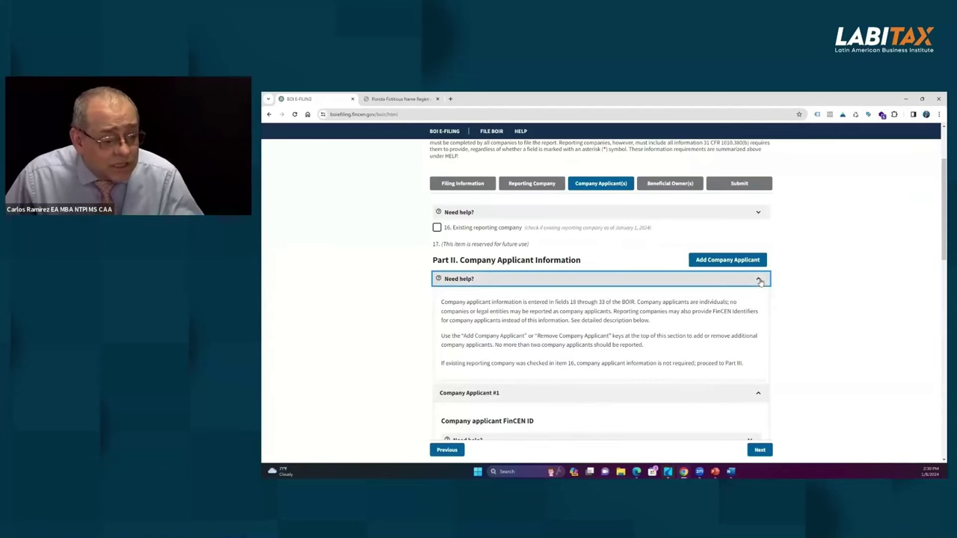
left_click(759, 280)
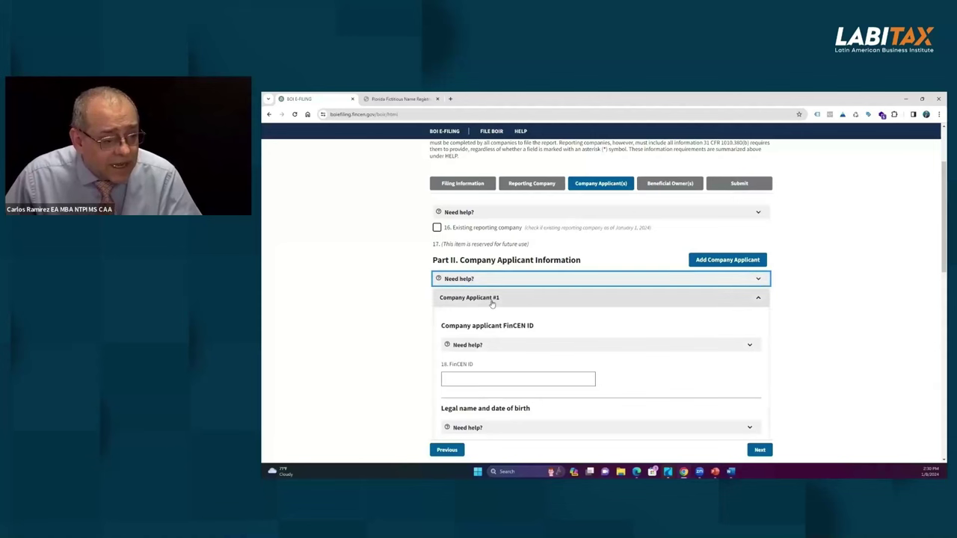
left_click(758, 298)
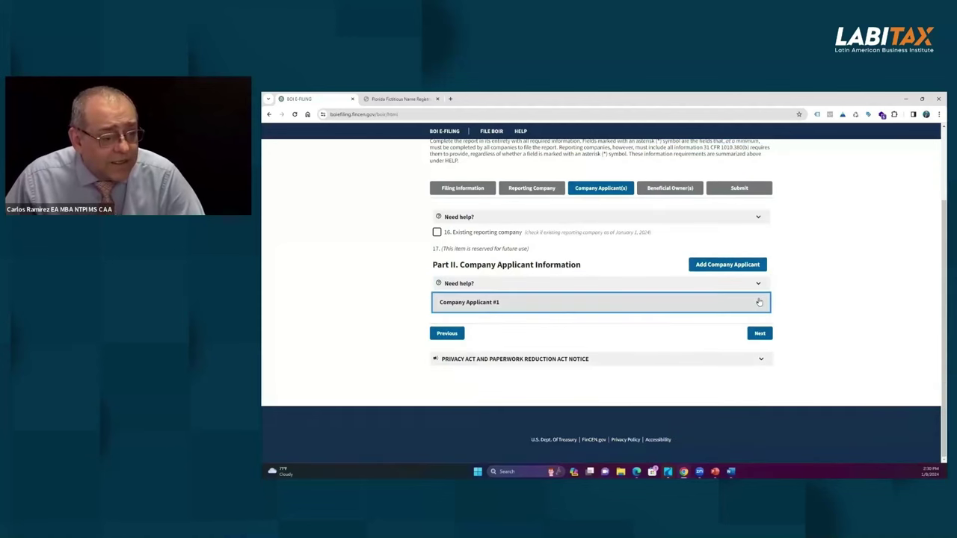
left_click(757, 298)
left_click(487, 378)
scroll(558, 326, "down", 2)
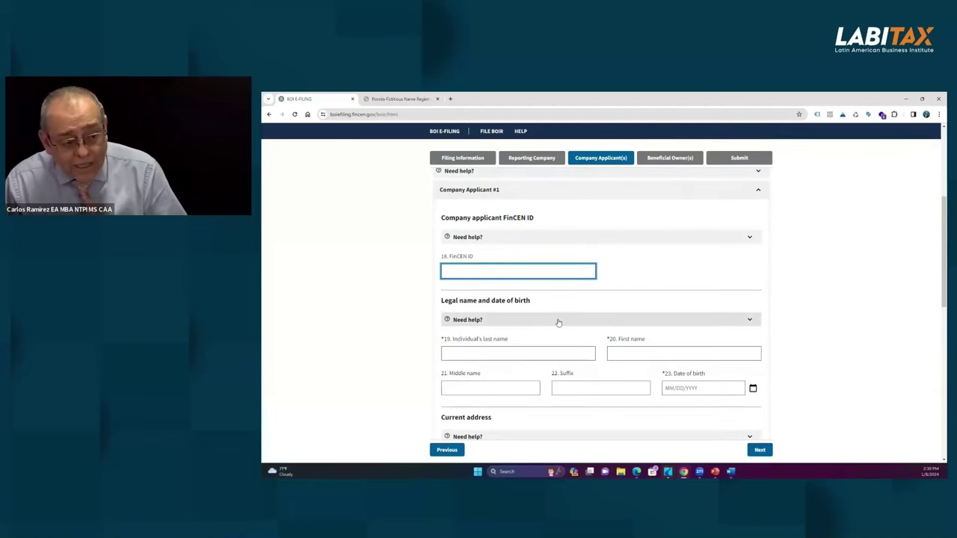
scroll(577, 302, "up", 2)
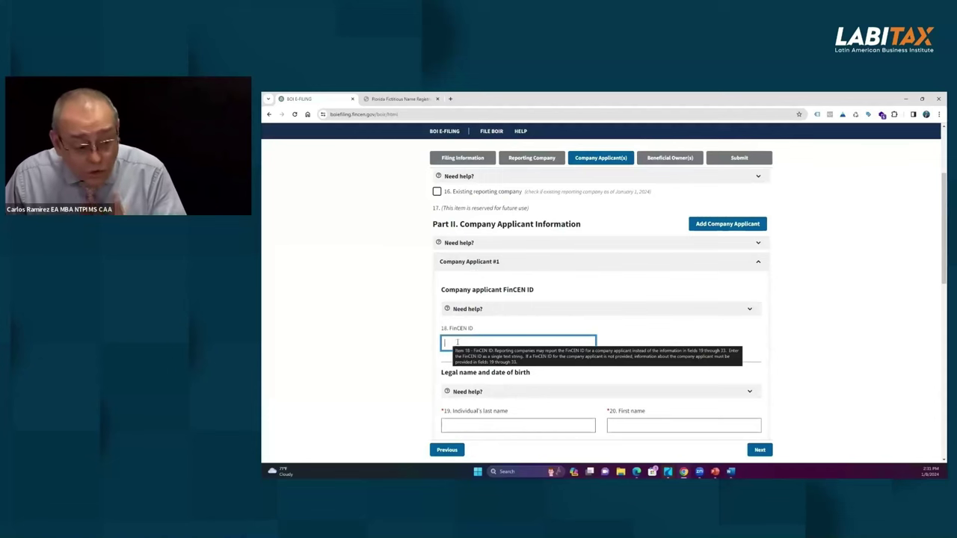
scroll(560, 318, "down", 1)
Step: Replace the misplaced first name in the applicant's last name field with the surname
left_click(560, 350)
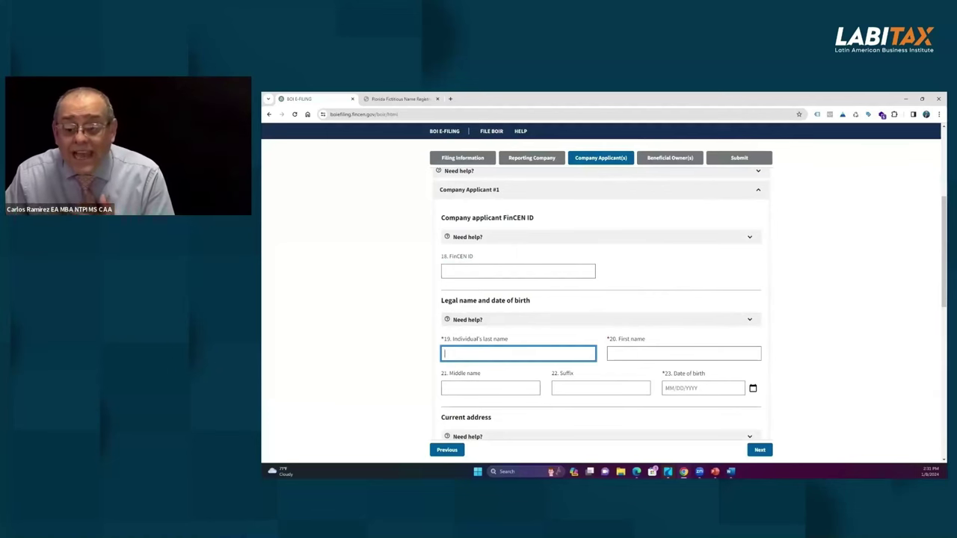
left_click(650, 340)
left_click_drag(493, 356, 431, 355)
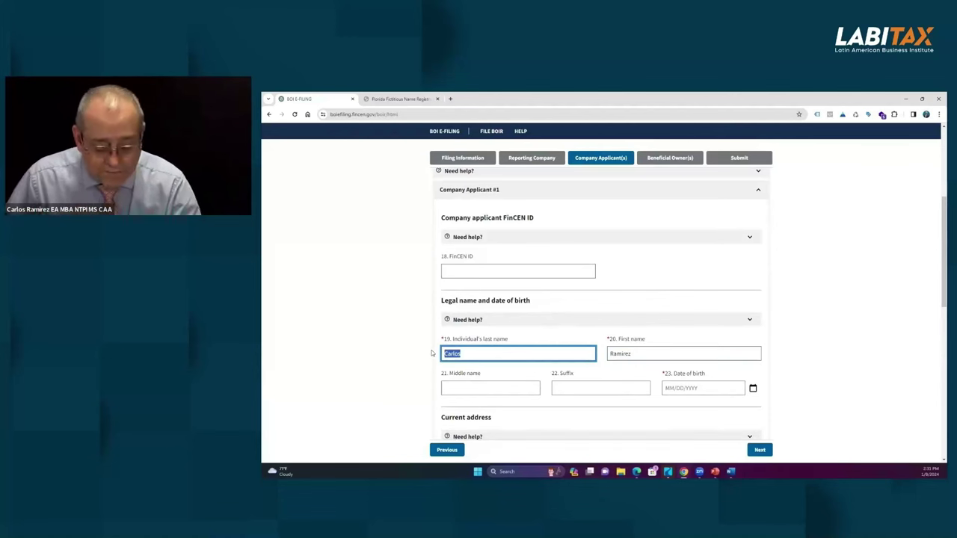
type("Ramirez")
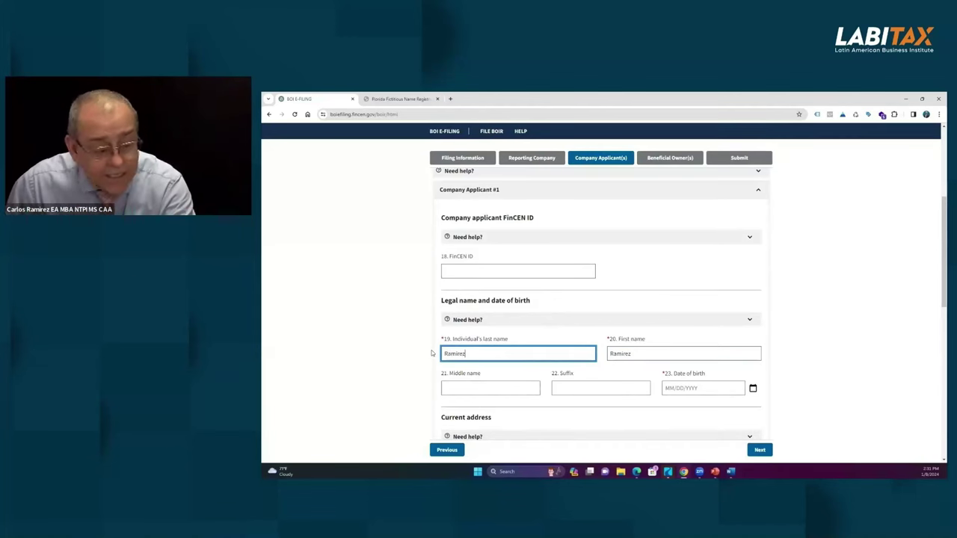
key("Tab")
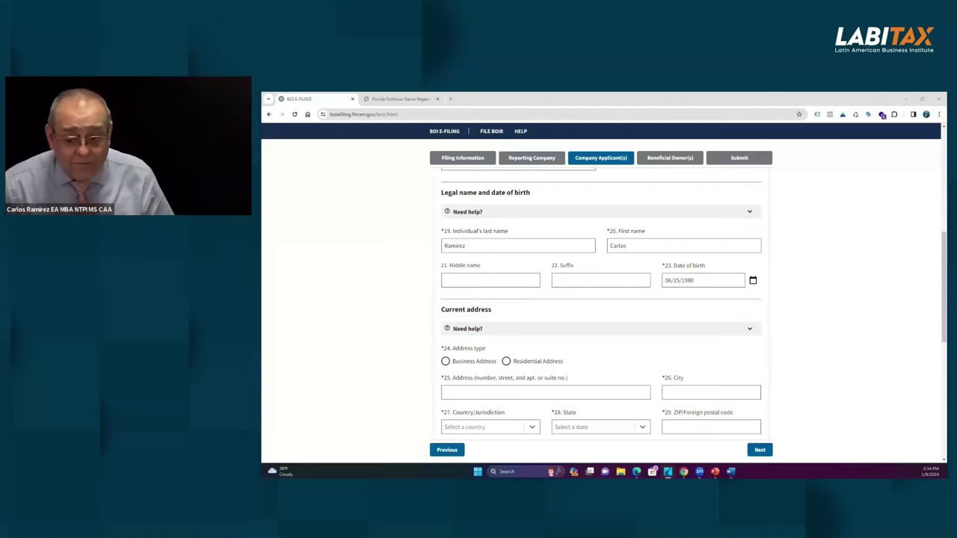
Step: Mark the applicant's address as Business and fill street and city from saved suggestions
left_click(445, 362)
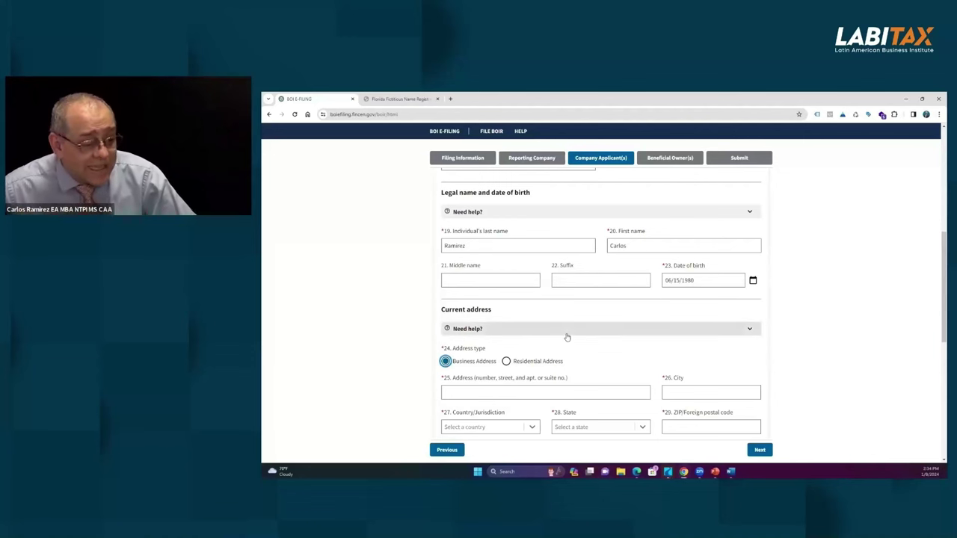
key("Tab")
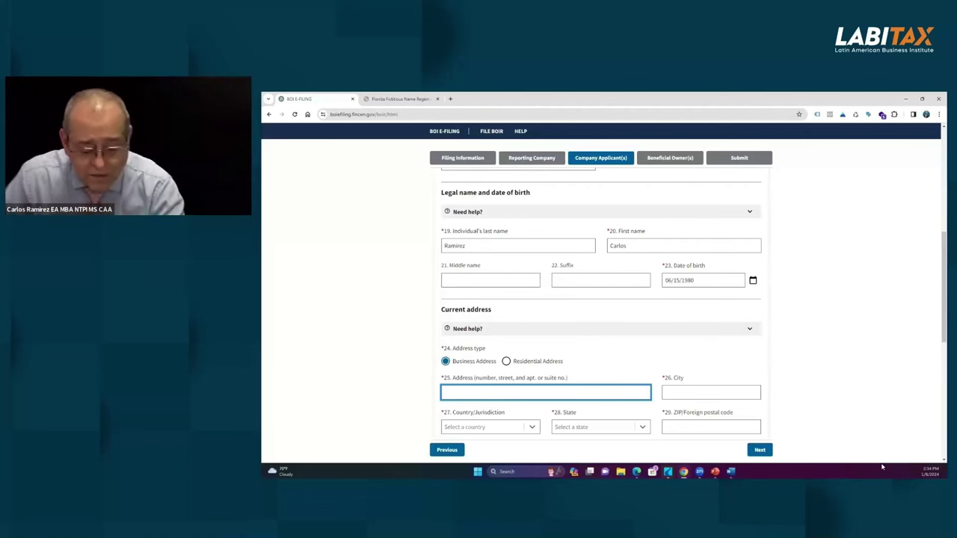
key("Down")
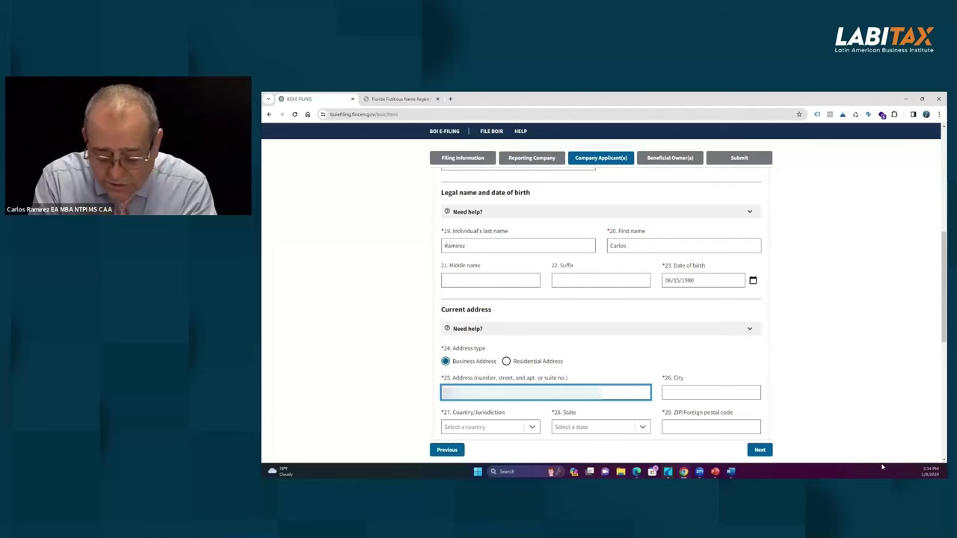
key("Return")
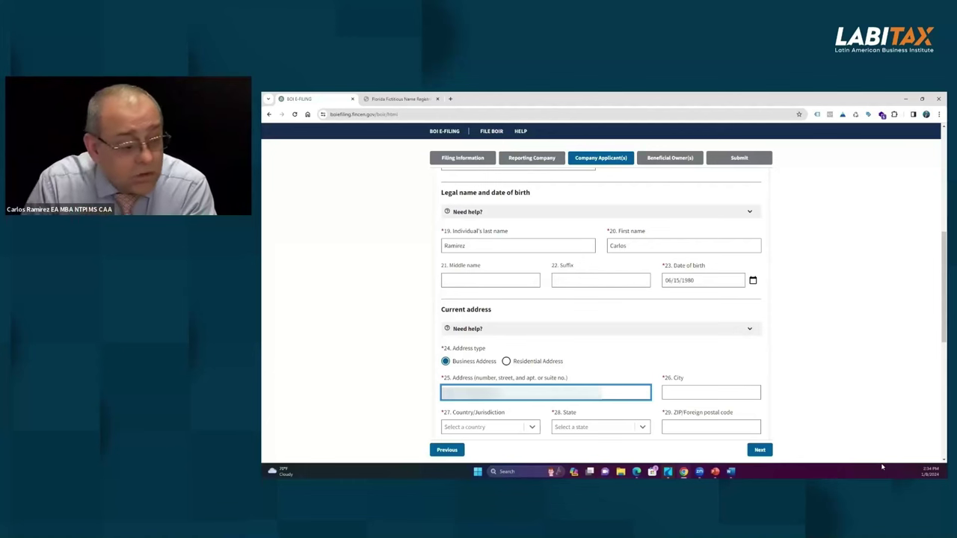
left_click(675, 394)
key("Down")
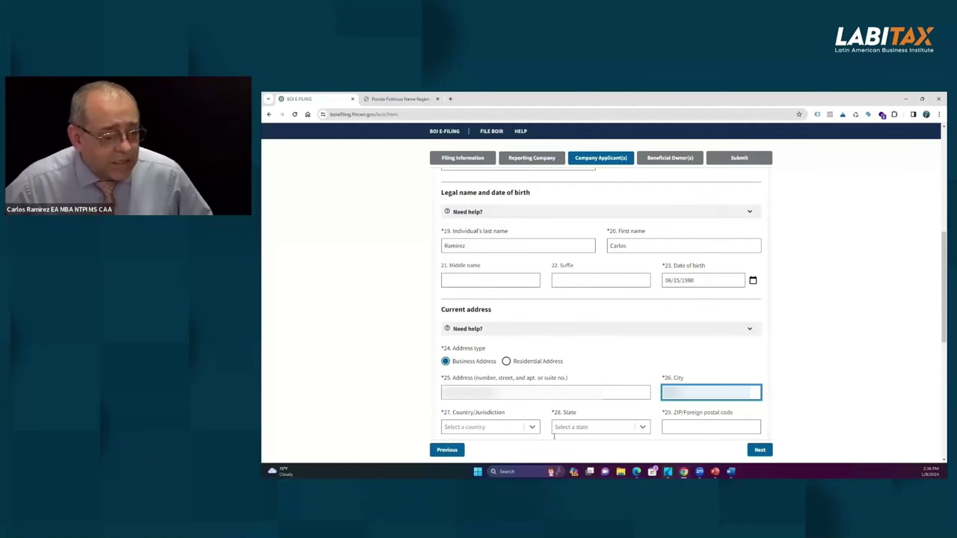
Step: Set the country to United States of America, state to Florida, and enter the ZIP code
key("Tab")
key("Return")
left_click(586, 428)
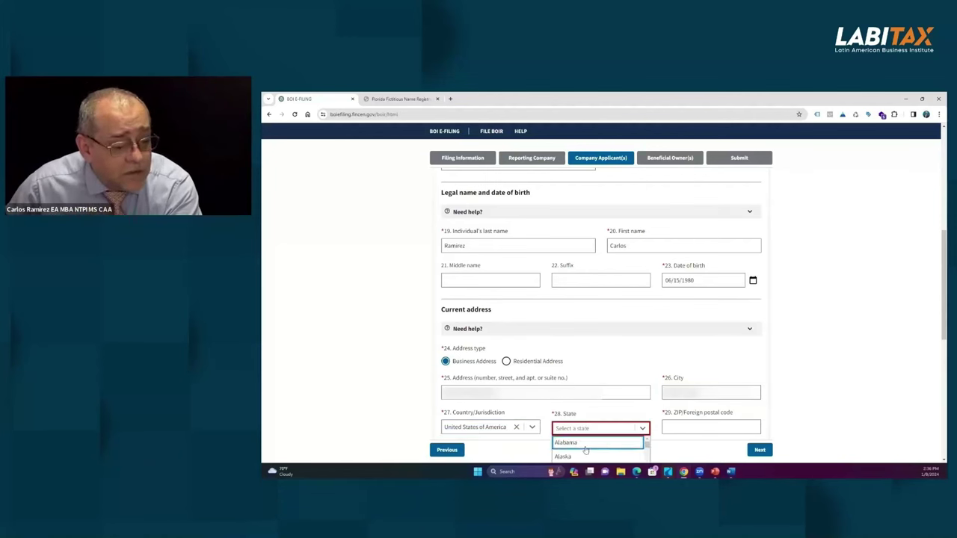
scroll(577, 449, "down", 2)
scroll(577, 453, "down", 4)
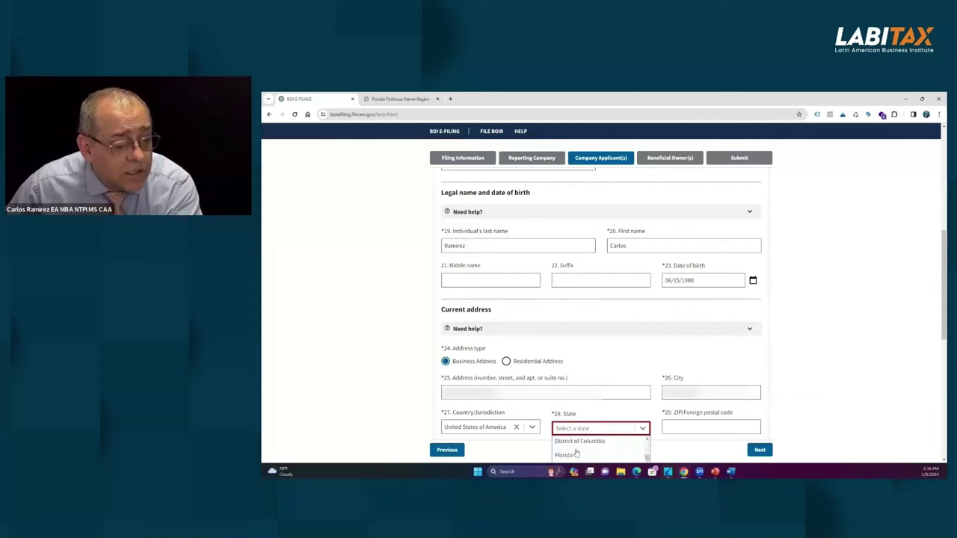
left_click(578, 453)
left_click(679, 426)
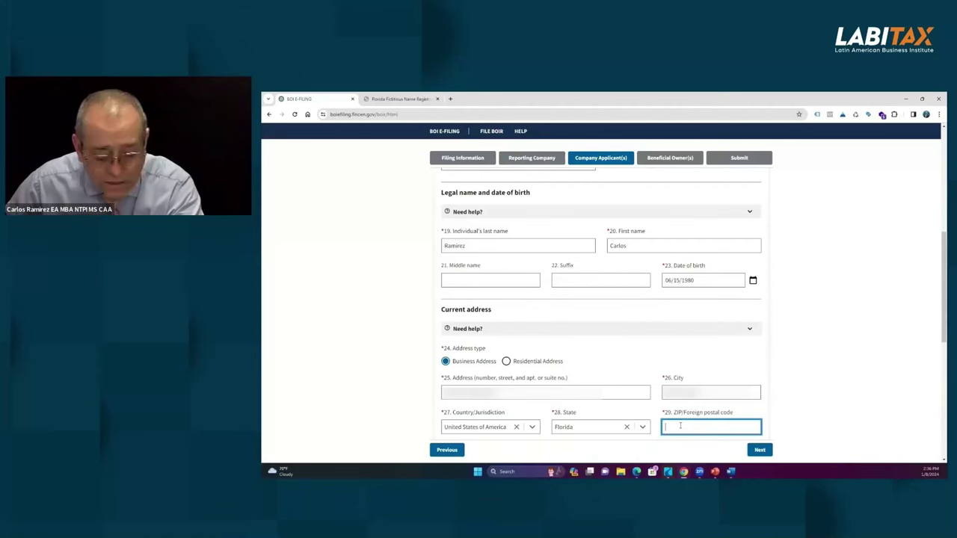
type("34952")
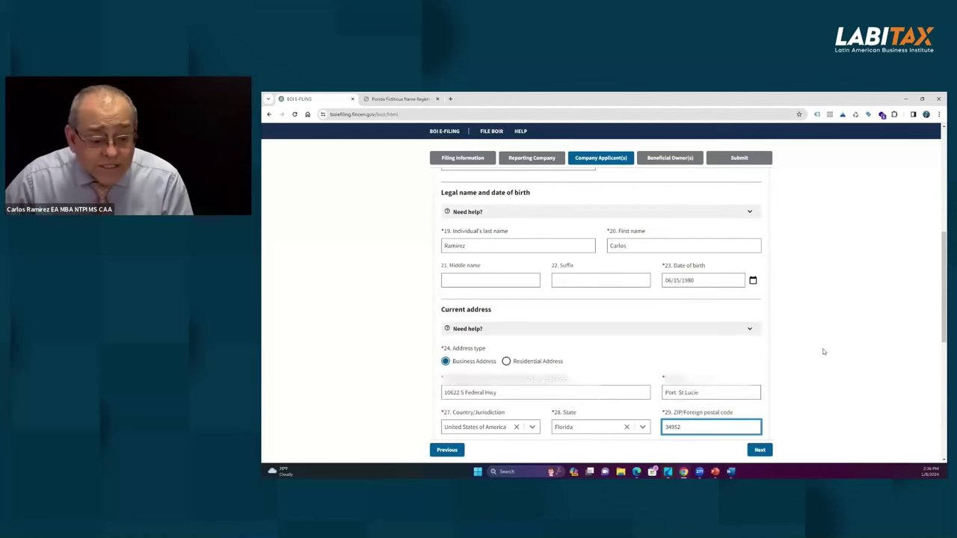
scroll(823, 353, "down", 3)
scroll(819, 356, "down", 1)
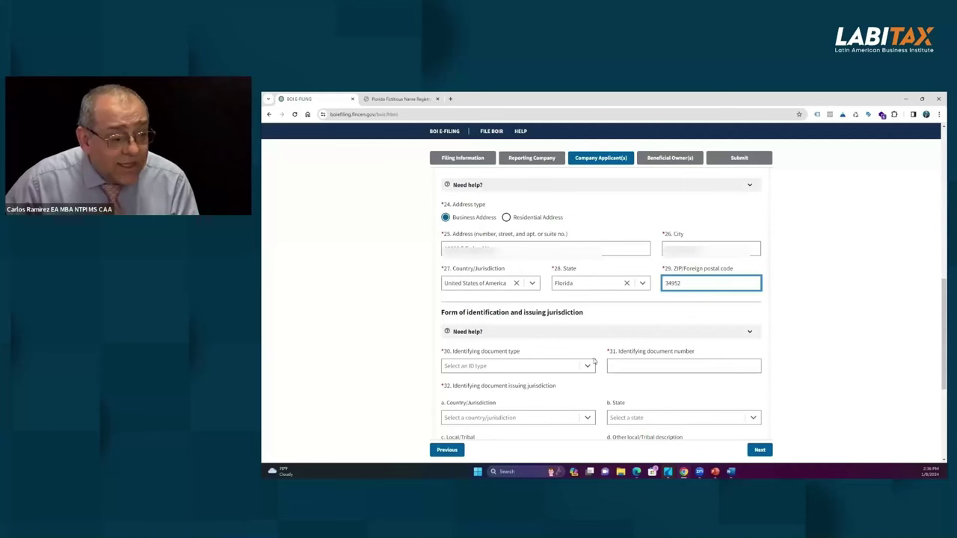
scroll(595, 361, "up", 8)
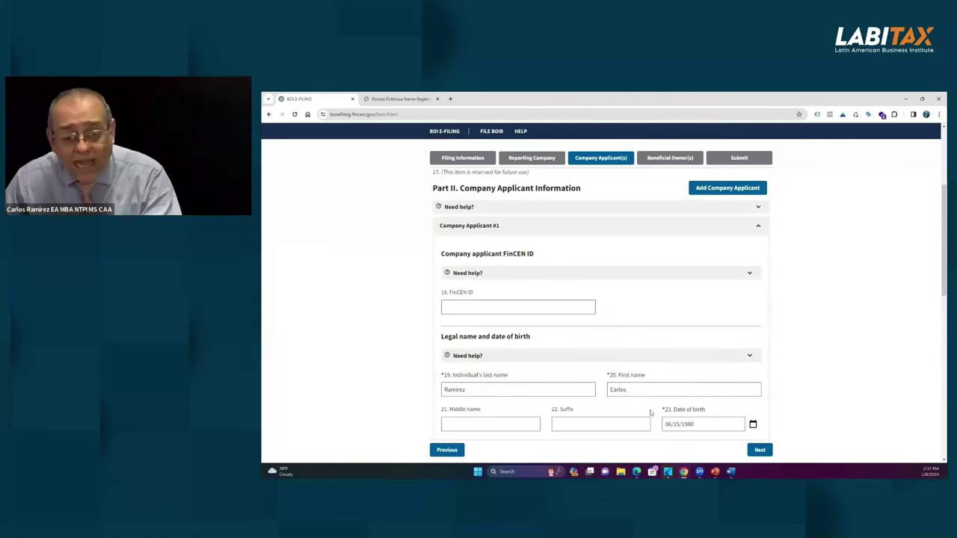
scroll(545, 341, "down", 4)
scroll(545, 344, "down", 5)
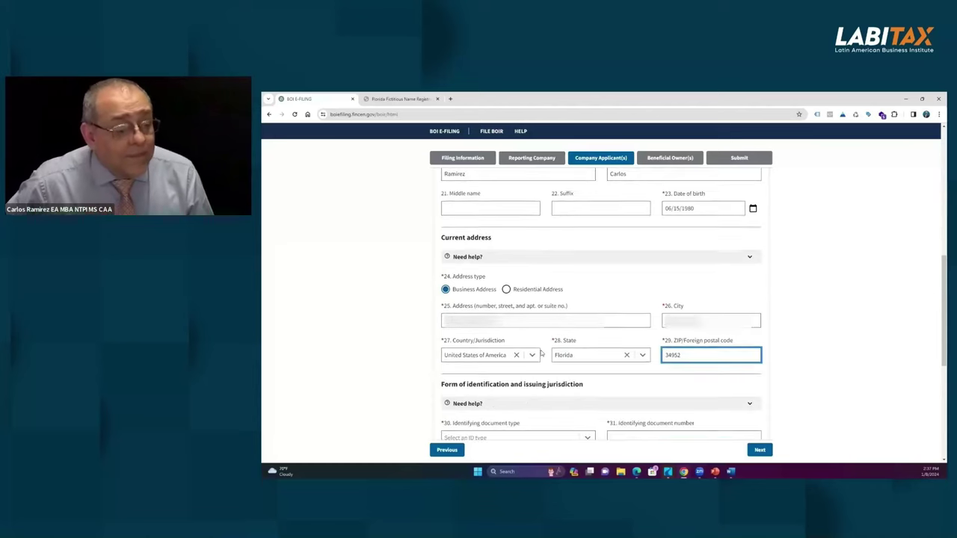
Step: Choose State/local/tribe-issued ID, enter its number, and set issuer to United States of America, Florida
left_click(587, 332)
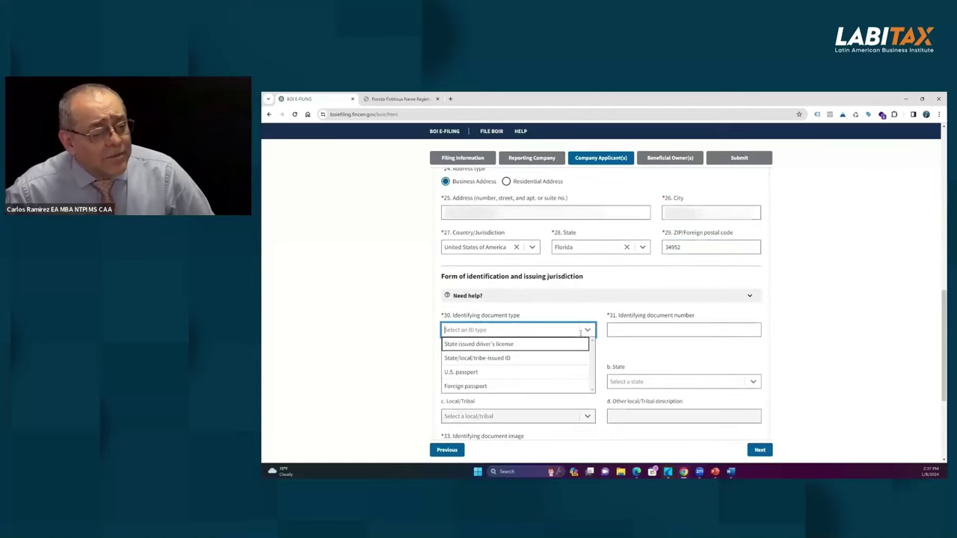
left_click(516, 359)
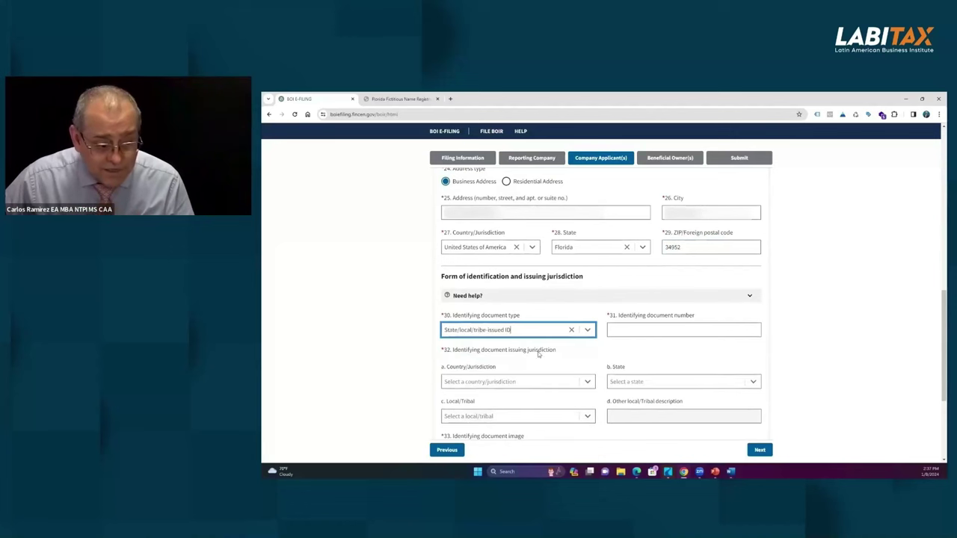
left_click(655, 329)
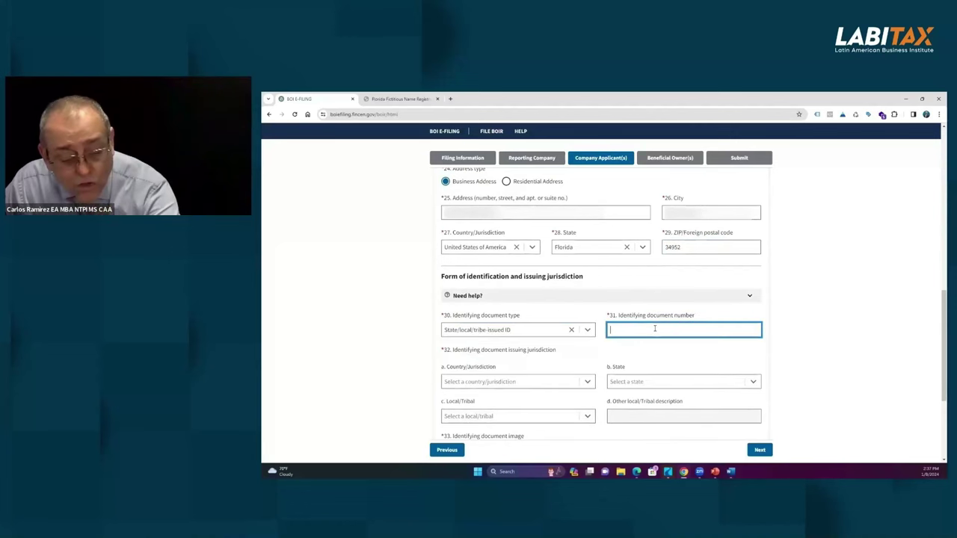
type("123123123")
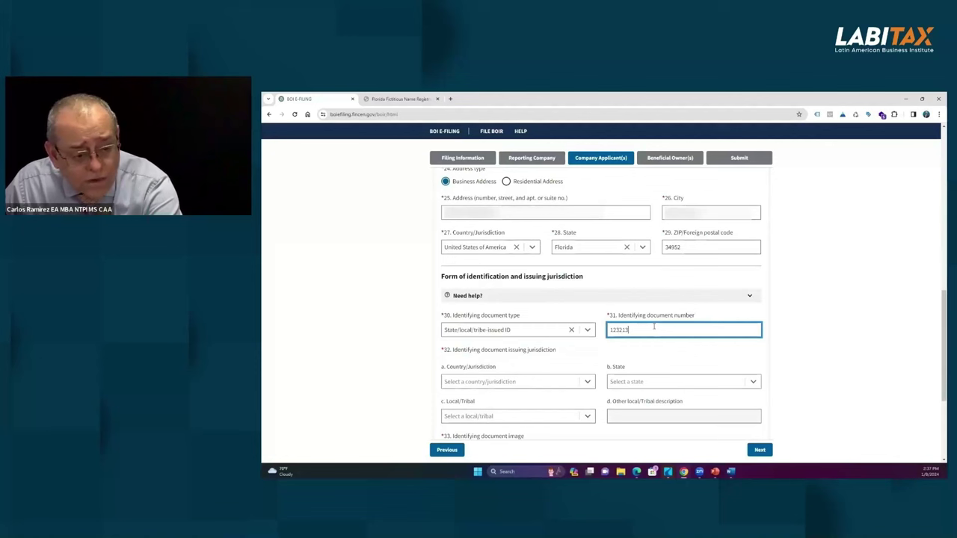
left_click(482, 381)
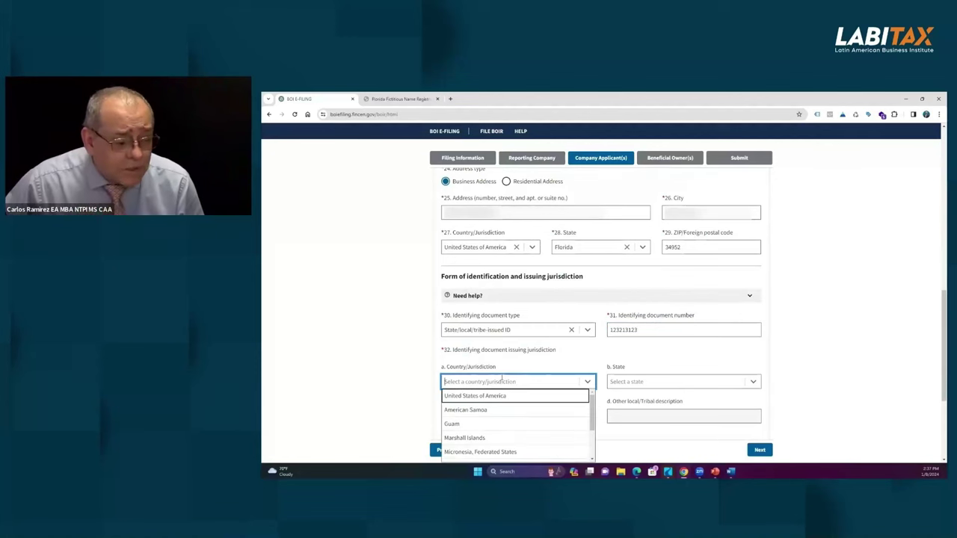
left_click(485, 398)
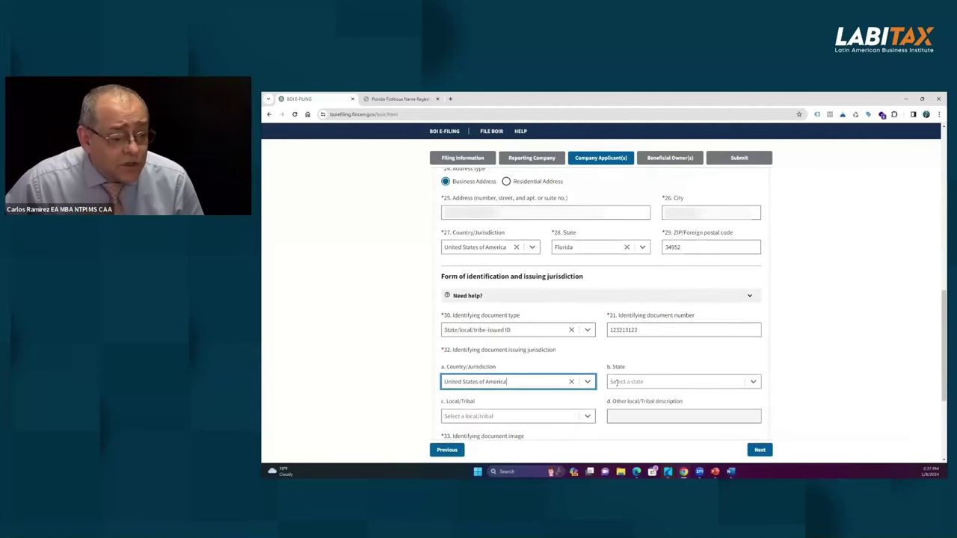
left_click(655, 382)
scroll(642, 432, "down", 5)
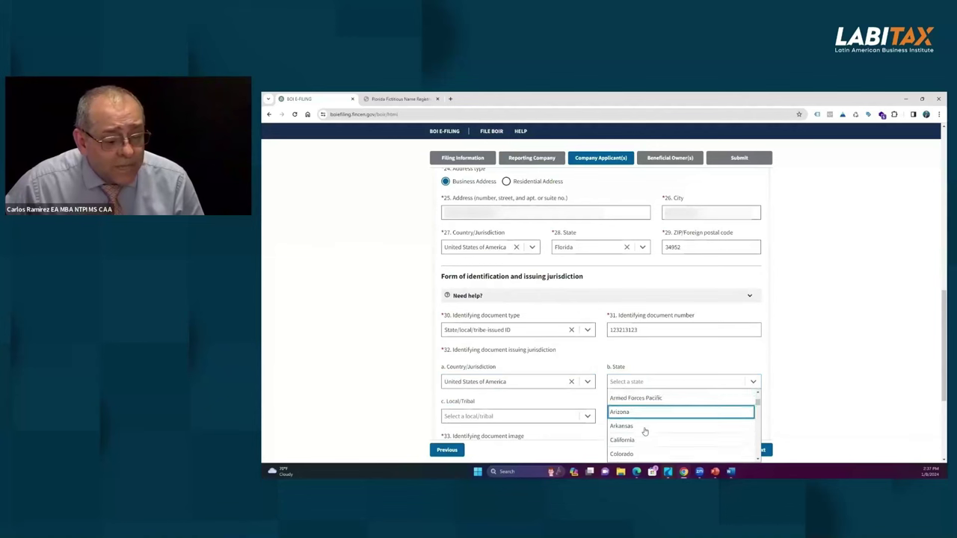
left_click(626, 420)
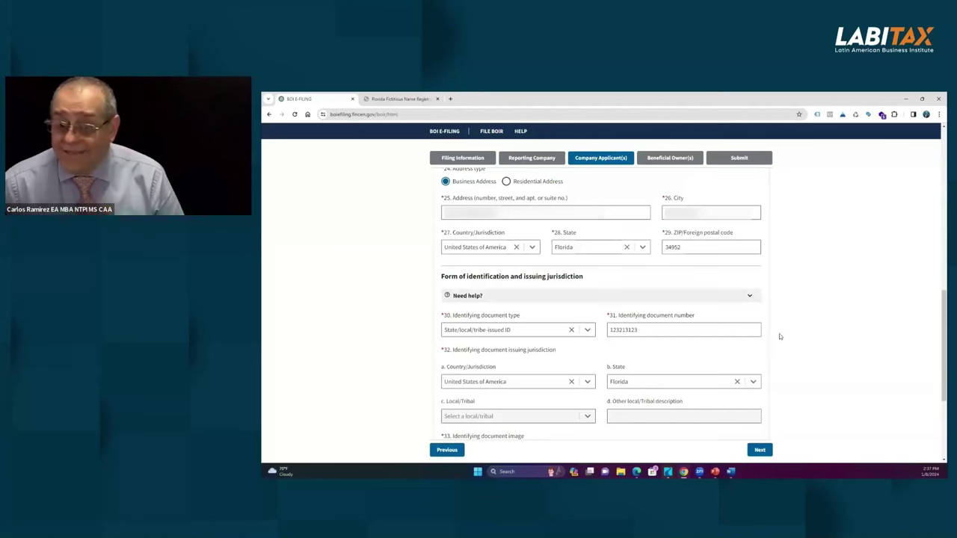
scroll(710, 344, "down", 2)
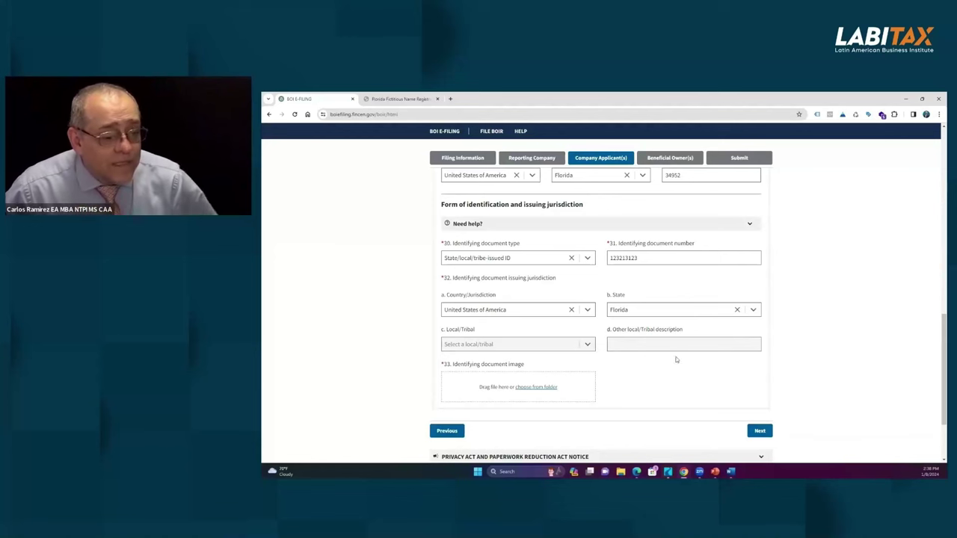
left_click(533, 387)
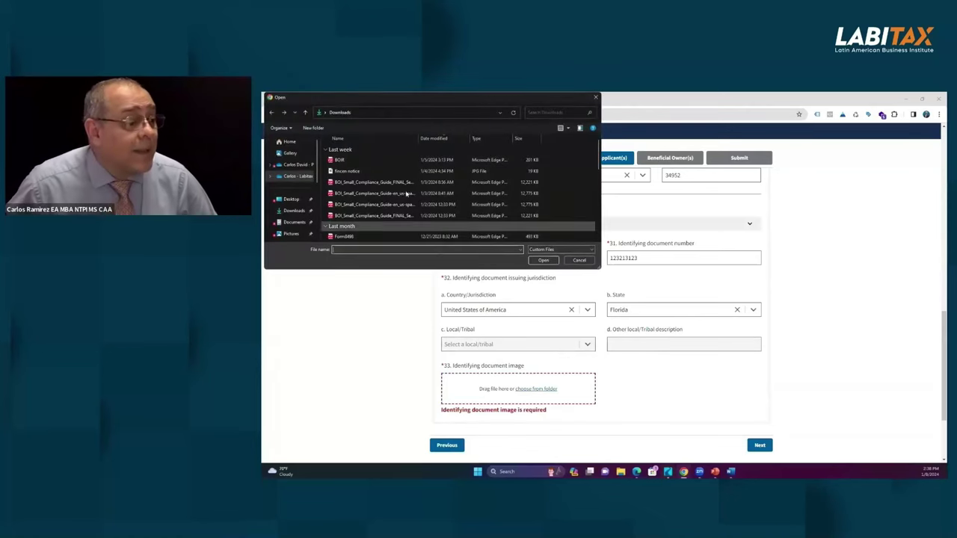
scroll(397, 171, "down", 5)
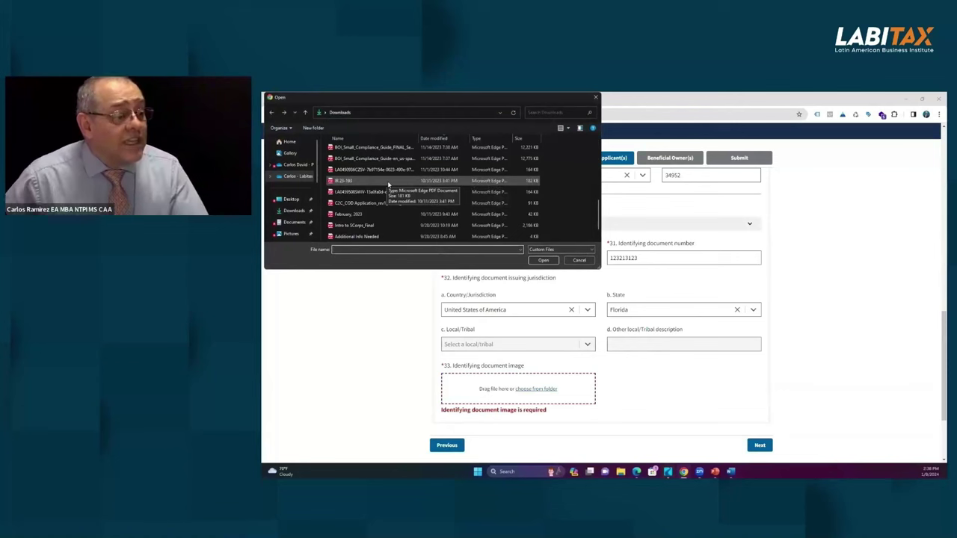
scroll(388, 186, "down", 1)
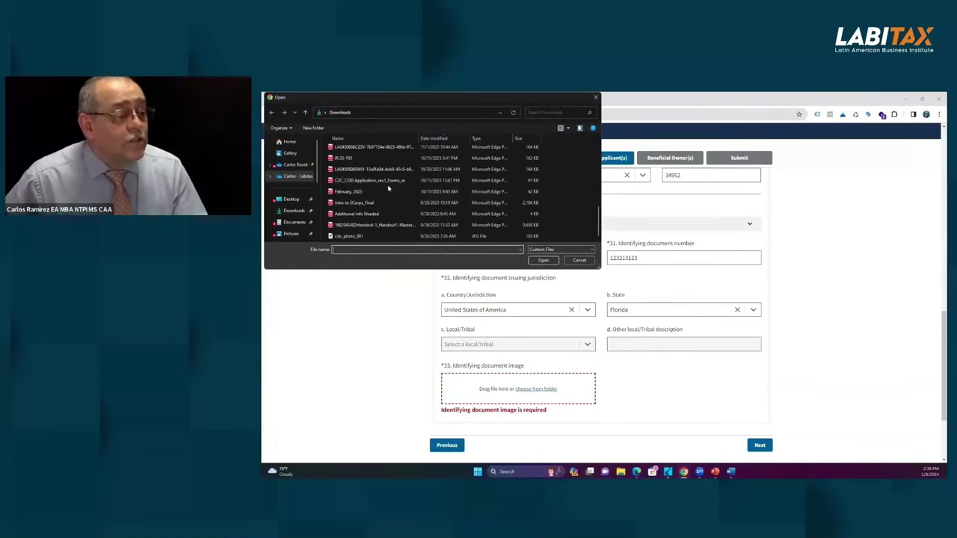
scroll(388, 188, "up", 6)
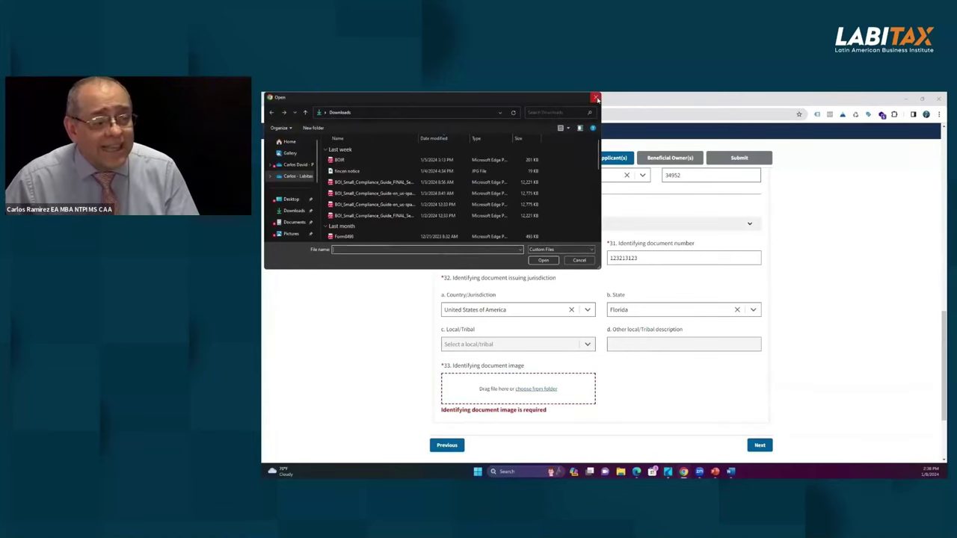
left_click(597, 98)
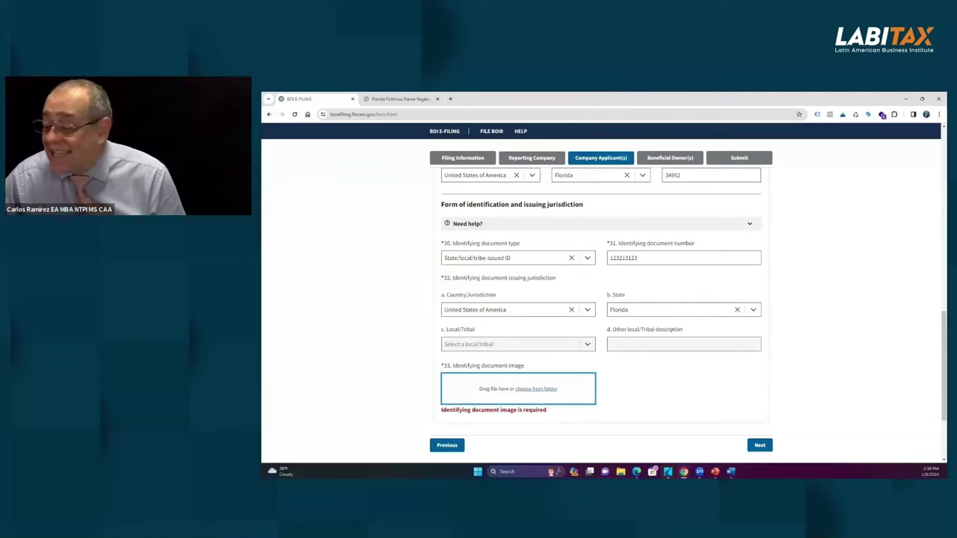
Step: Review the Company Applicant page and advance to the Beneficial Owner(s) page
scroll(734, 273, "up", 5)
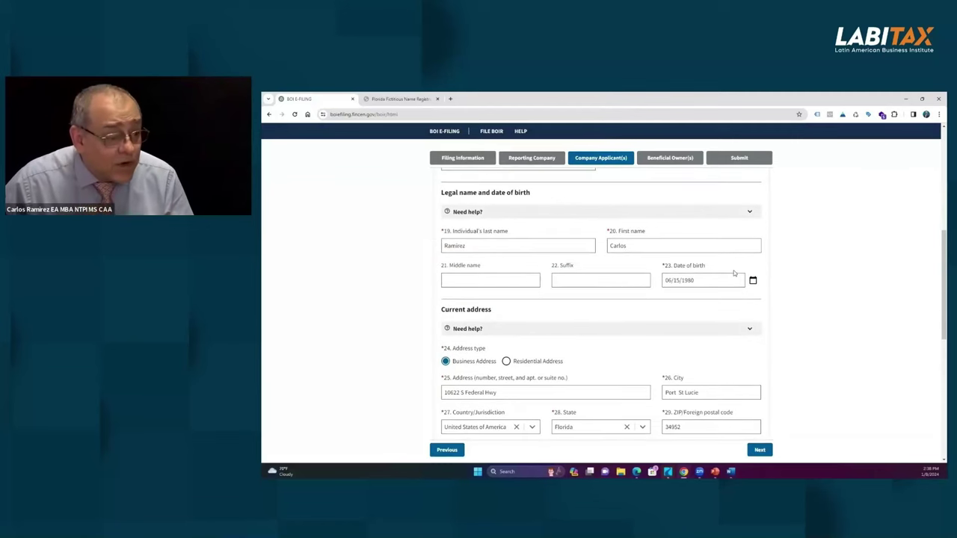
scroll(734, 273, "up", 6)
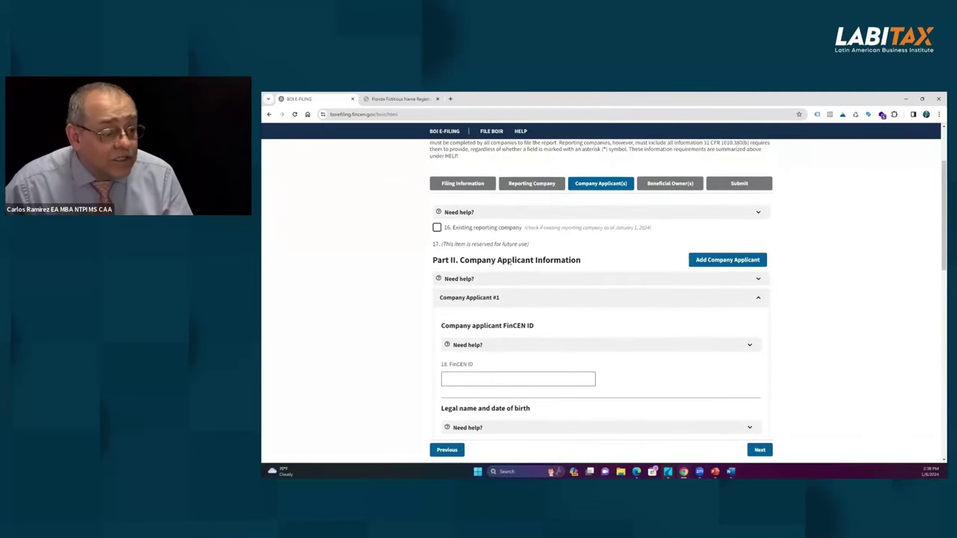
scroll(678, 299, "down", 10)
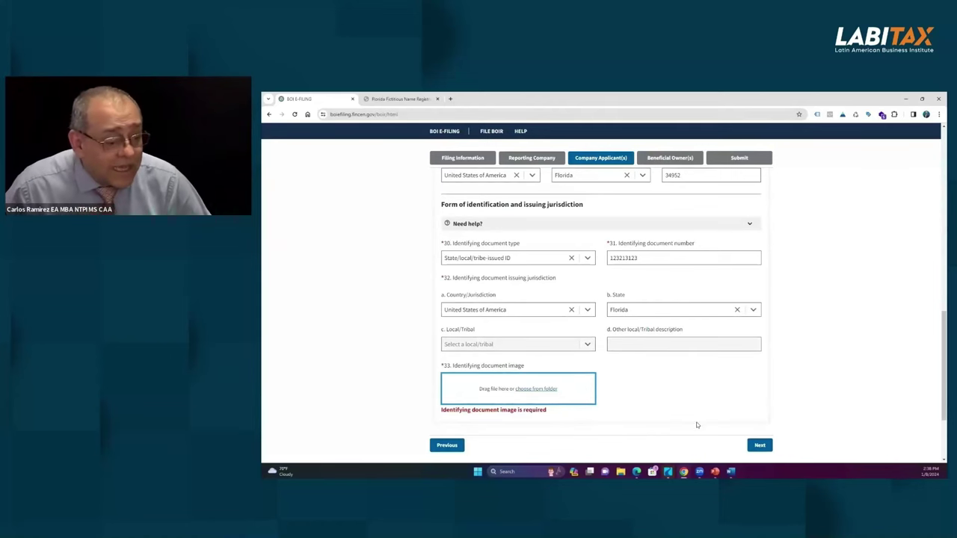
left_click(759, 445)
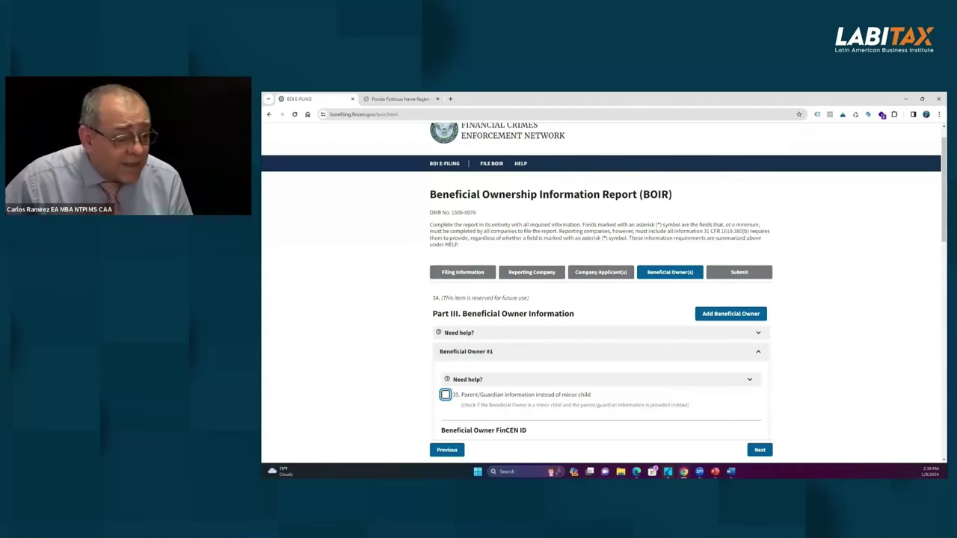
scroll(637, 312, "down", 3)
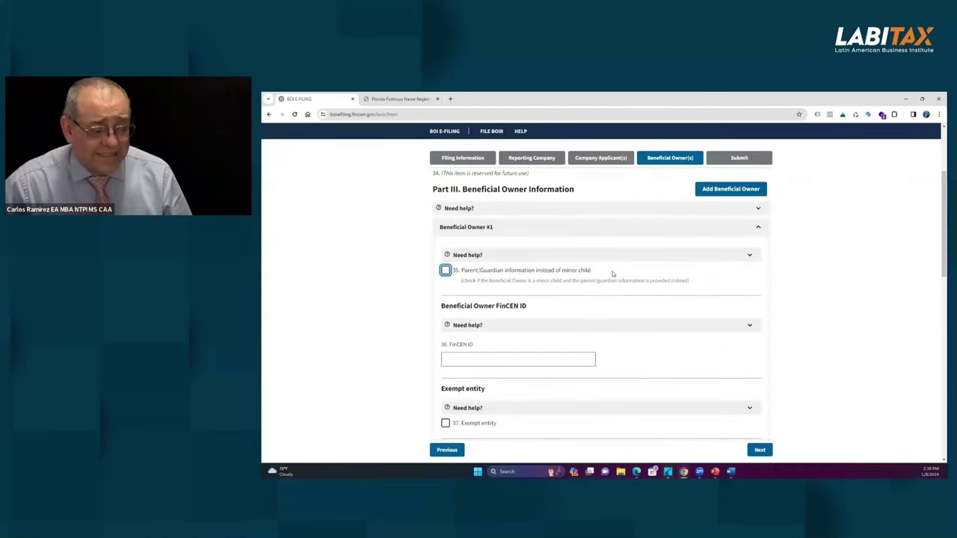
scroll(609, 271, "up", 4)
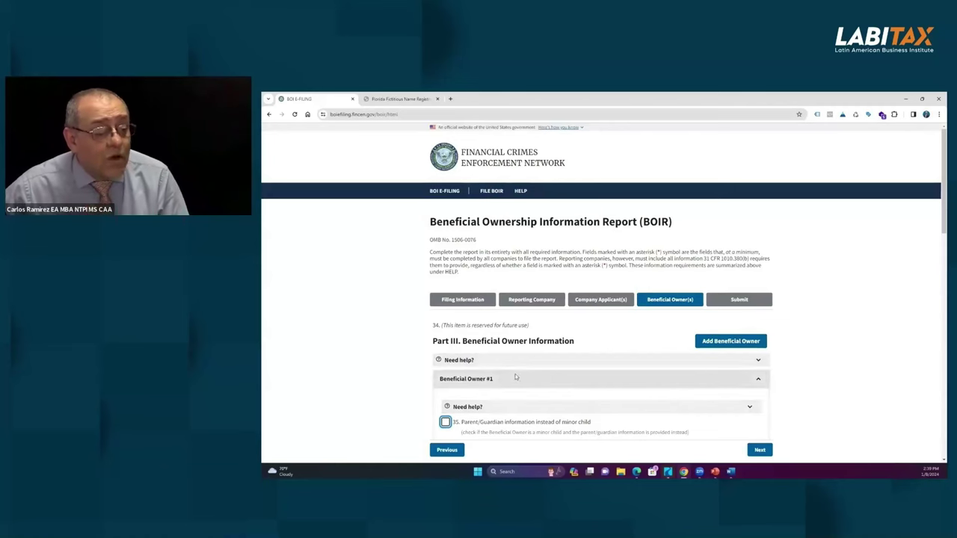
scroll(539, 360, "down", 3)
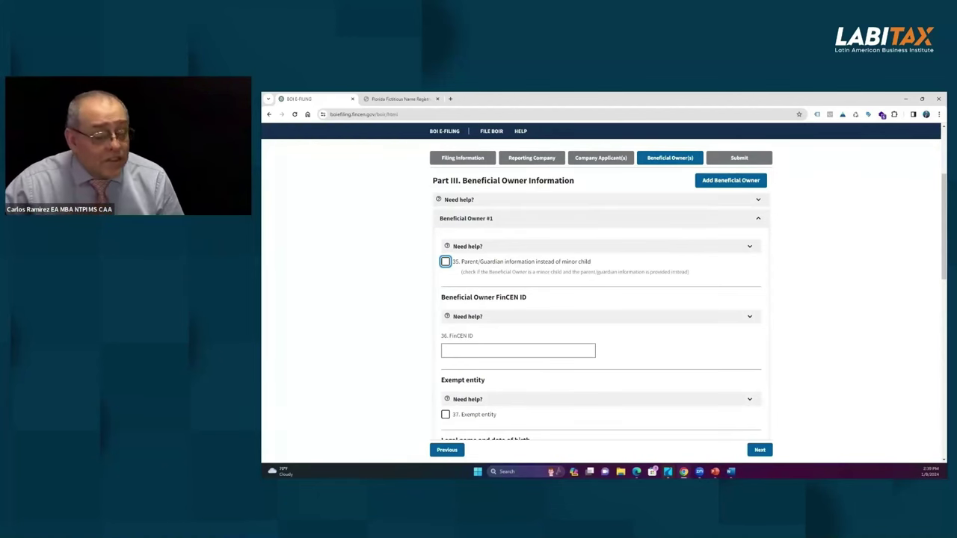
scroll(550, 347, "down", 2)
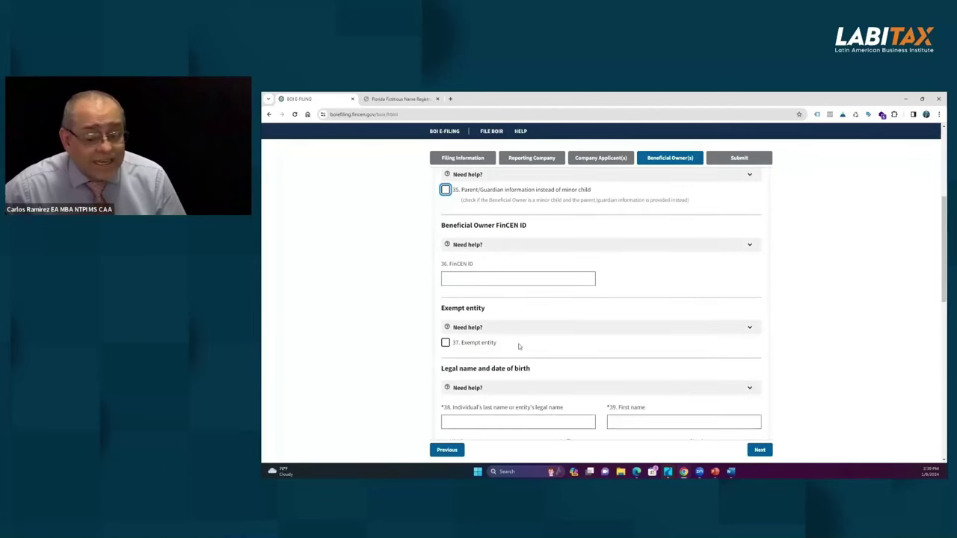
mouse_move(520, 344)
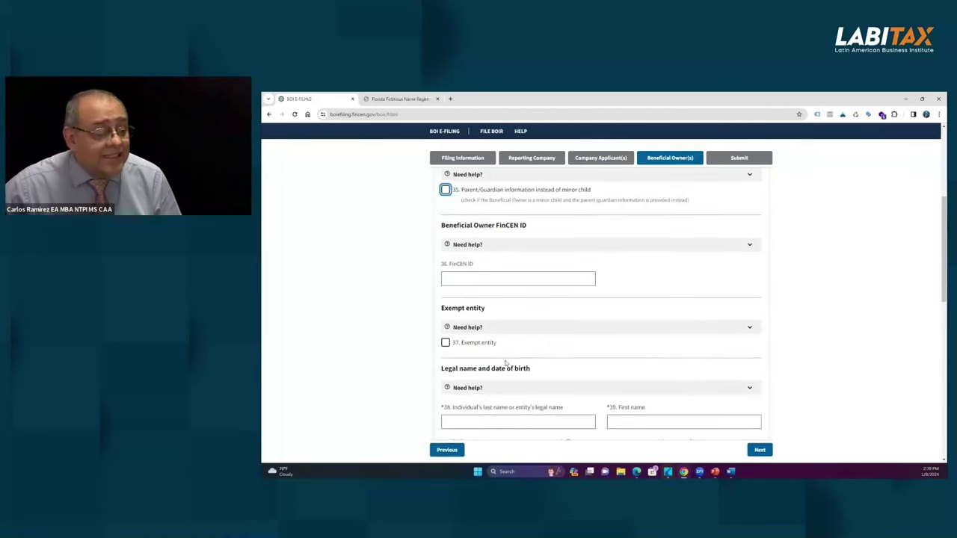
left_click(750, 327)
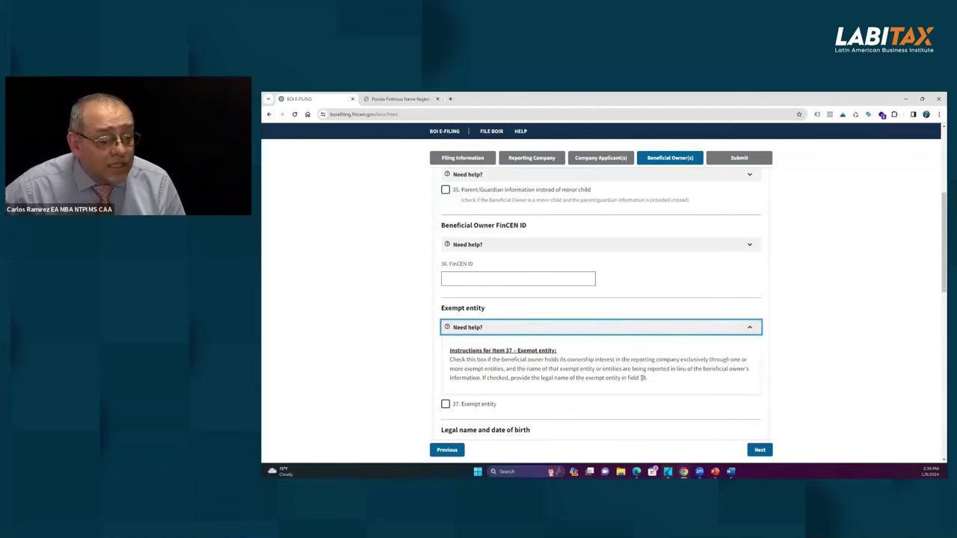
left_click(573, 276)
left_click(749, 247)
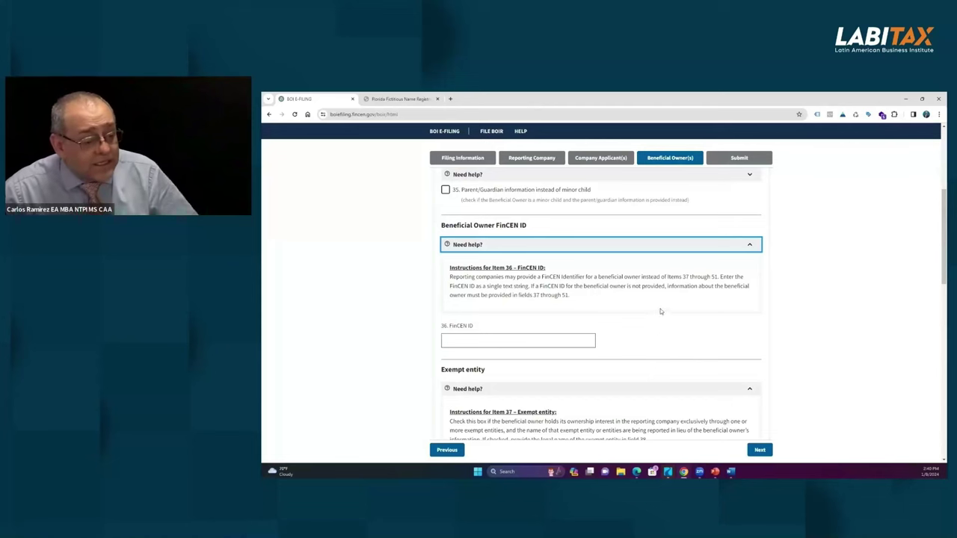
scroll(660, 309, "down", 2)
scroll(659, 307, "down", 1)
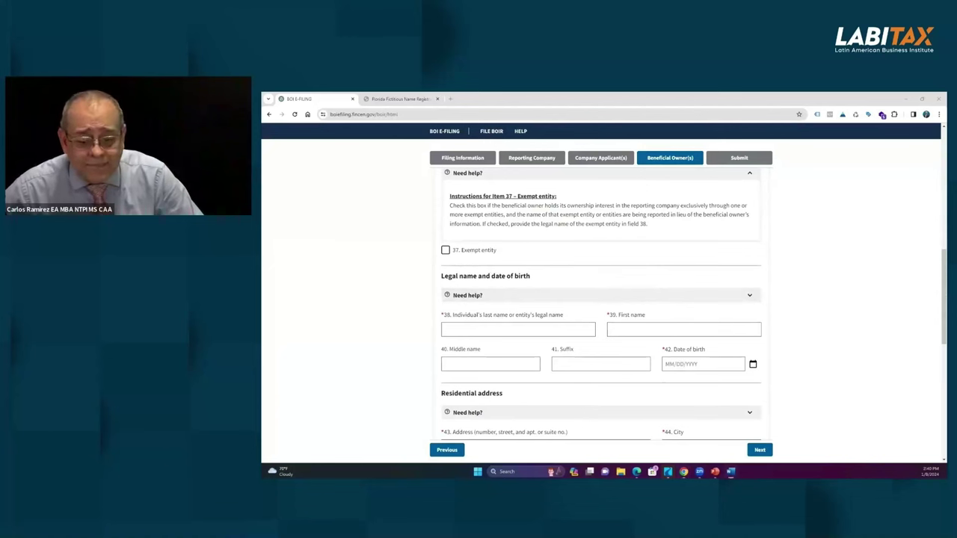
scroll(662, 309, "down", 1)
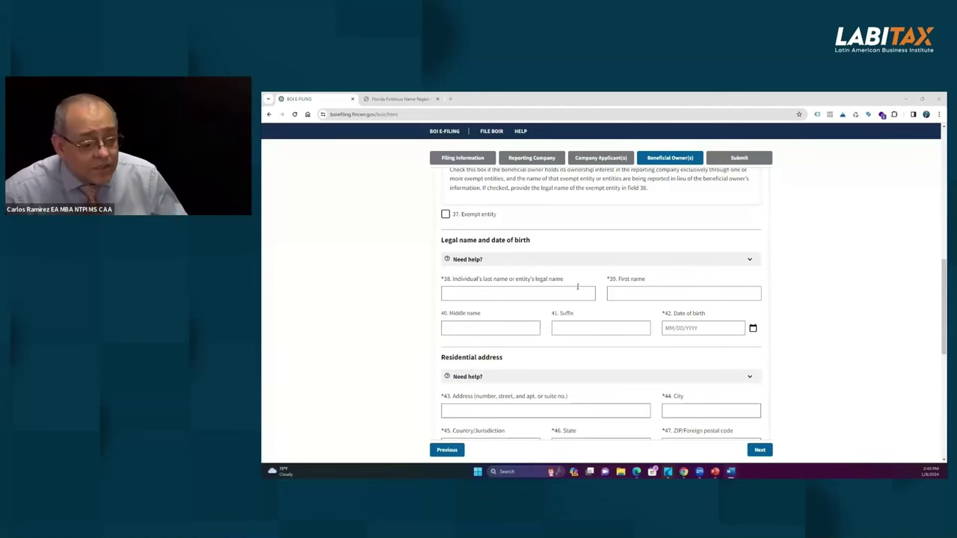
mouse_move(574, 288)
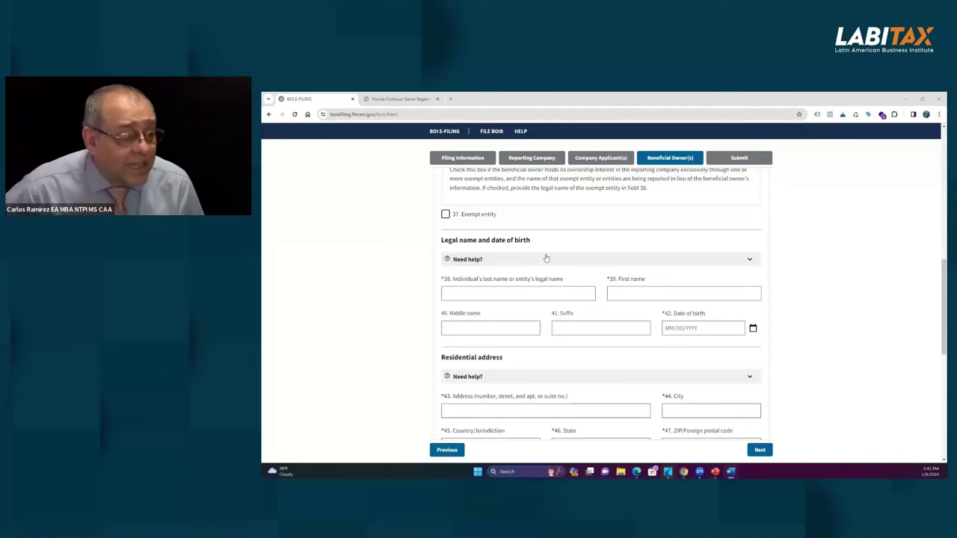
scroll(551, 251, "up", 1)
scroll(551, 251, "up", 10)
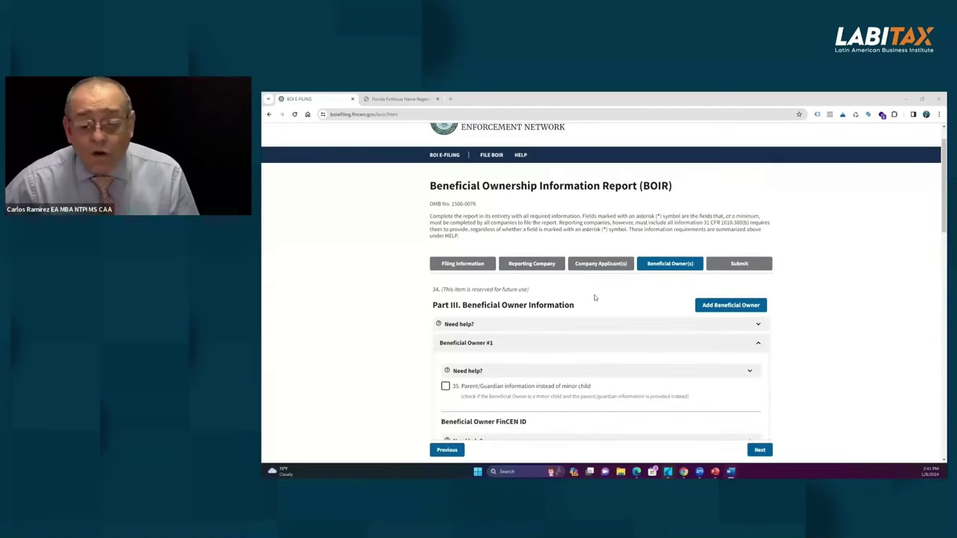
scroll(594, 277, "down", 2)
scroll(595, 297, "down", 4)
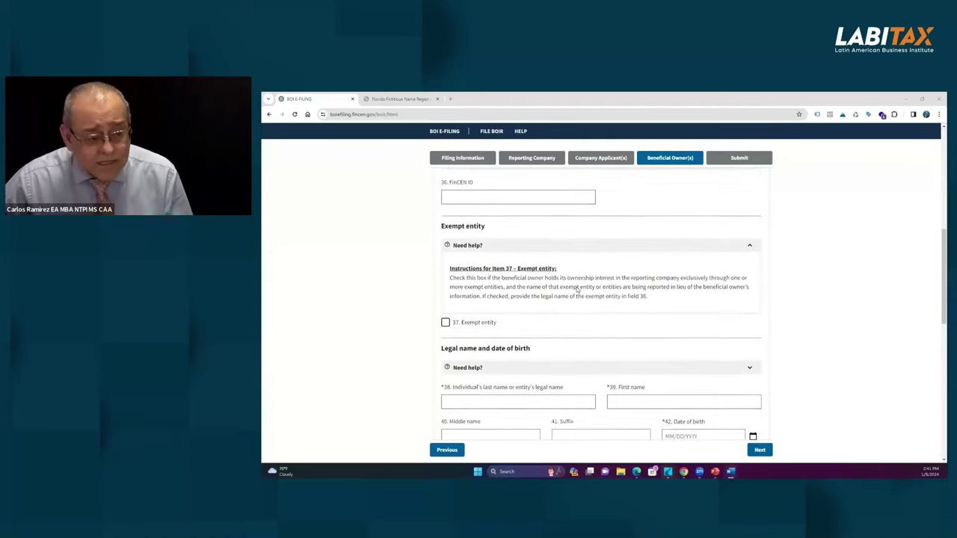
scroll(577, 290, "up", 4)
scroll(577, 290, "down", 5)
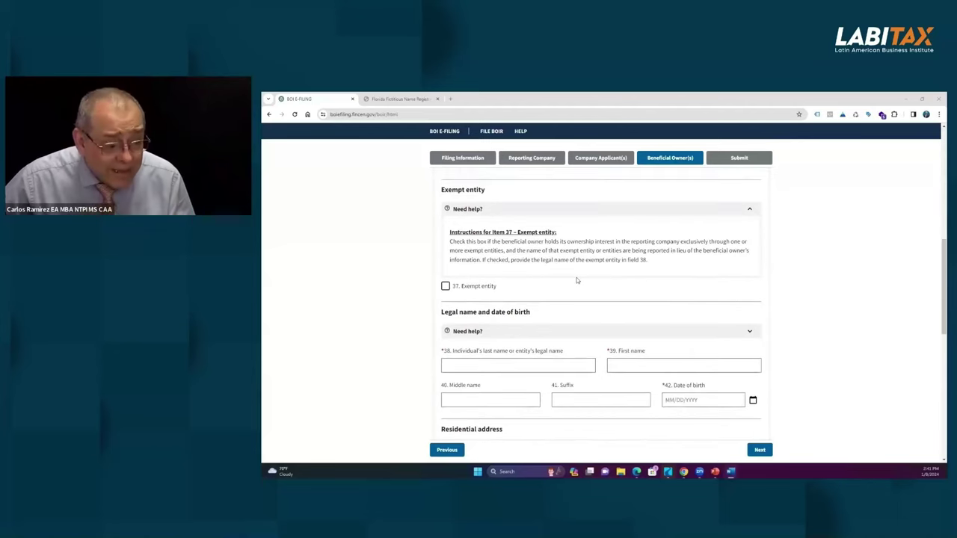
scroll(576, 280, "down", 1)
Step: Enter the owner's street address and the city MIAMI
left_click(483, 268)
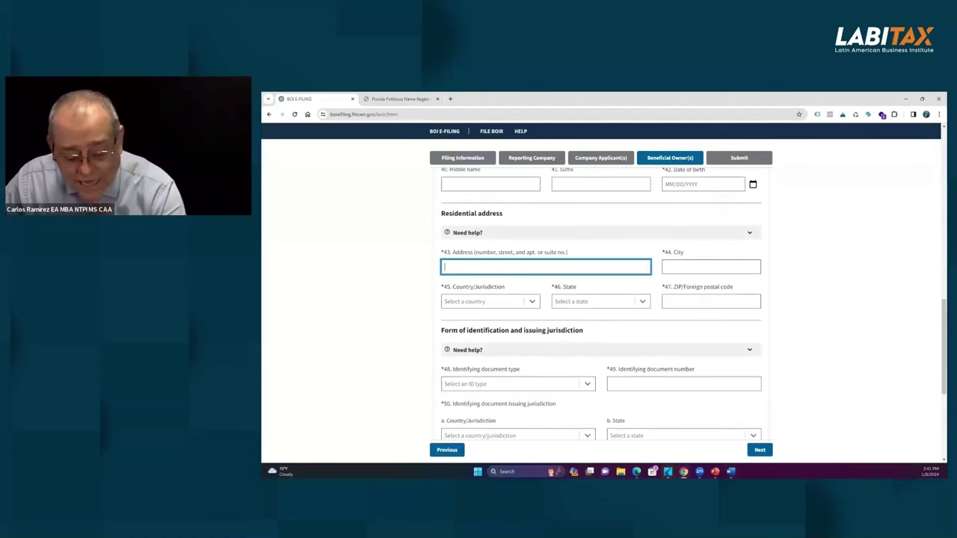
type("123")
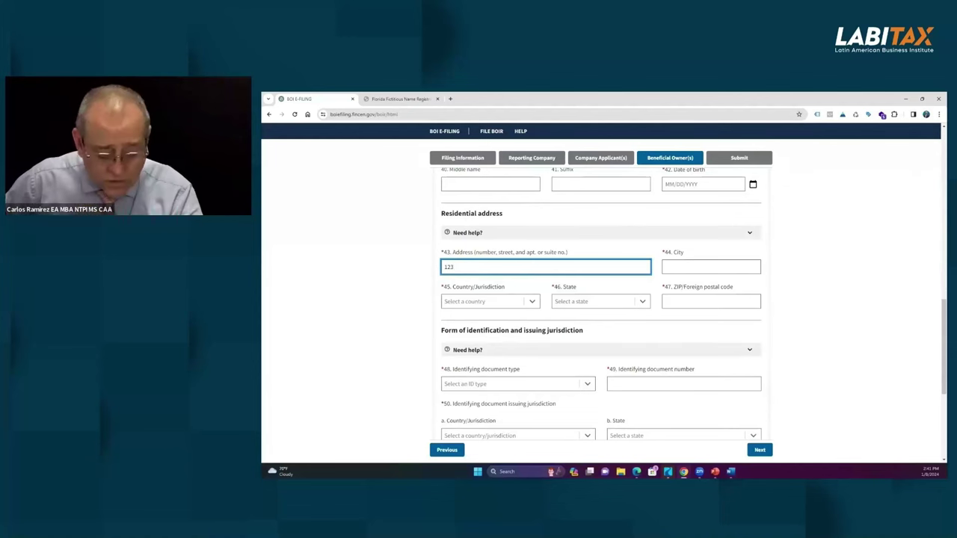
type("MAIN ST")
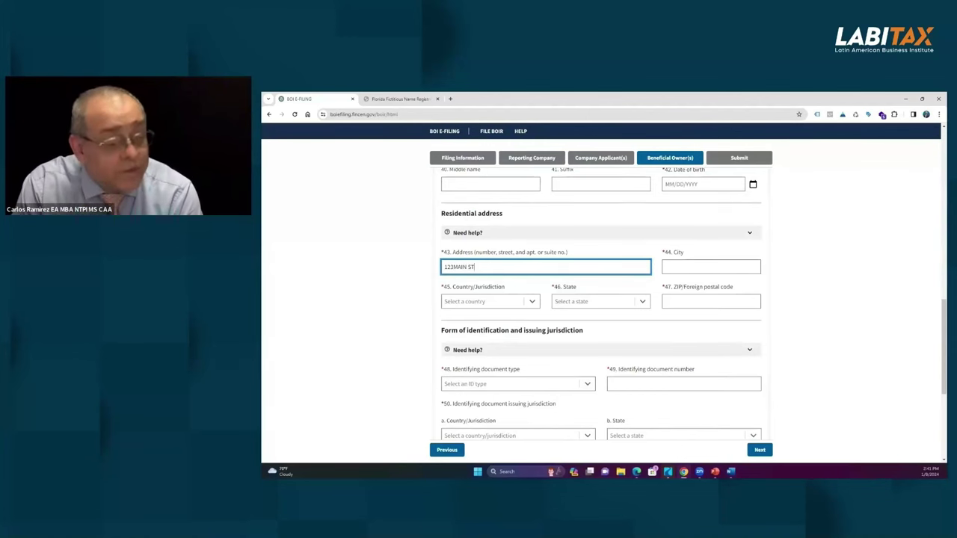
key("Tab")
type("MIAMI")
key("Tab")
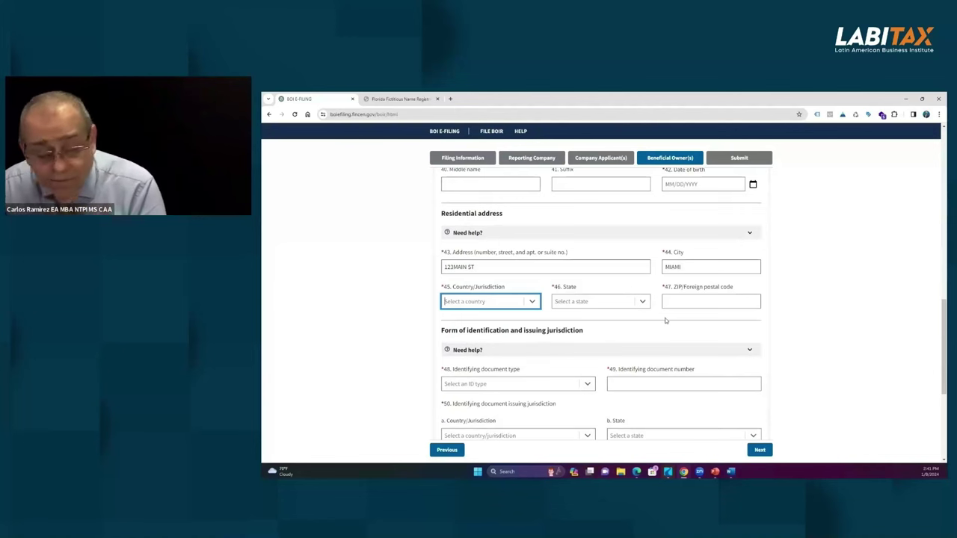
Step: Set the residence country to United States of America, state to Florida, and enter the ZIP code
left_click(531, 302)
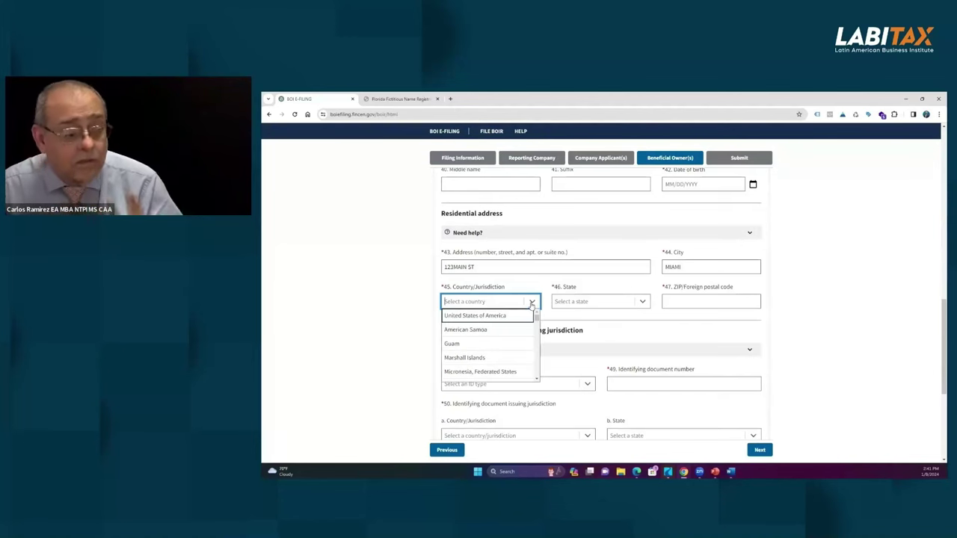
left_click(492, 316)
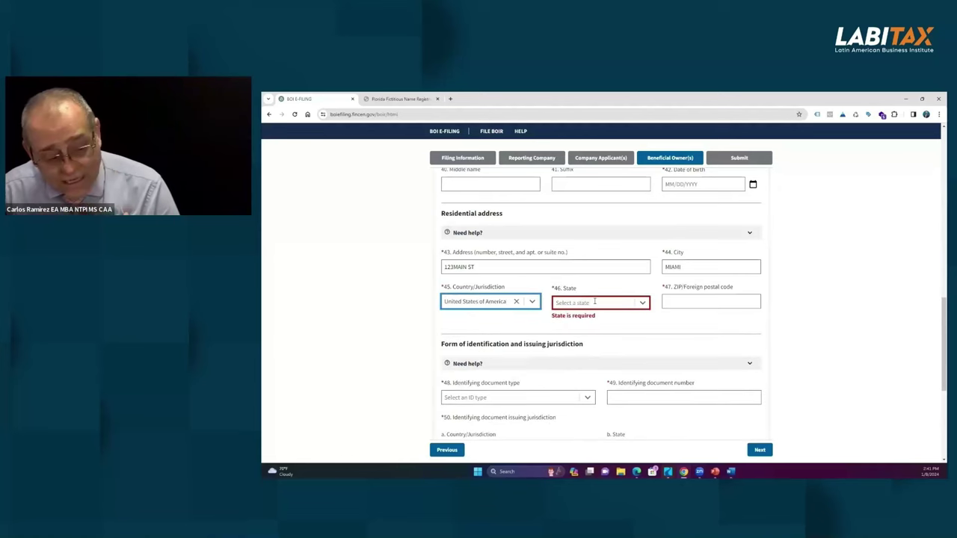
left_click(642, 303)
scroll(574, 345, "down", 3)
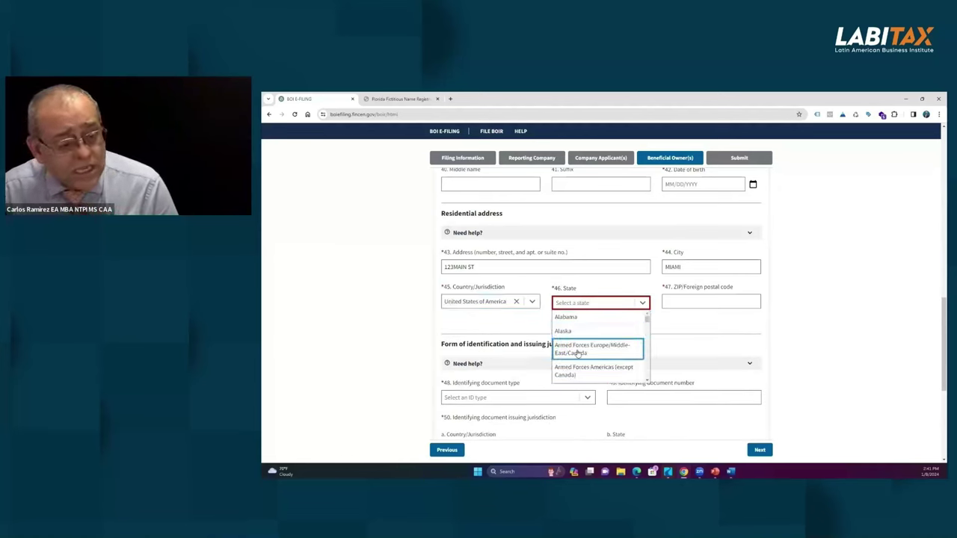
scroll(574, 345, "down", 2)
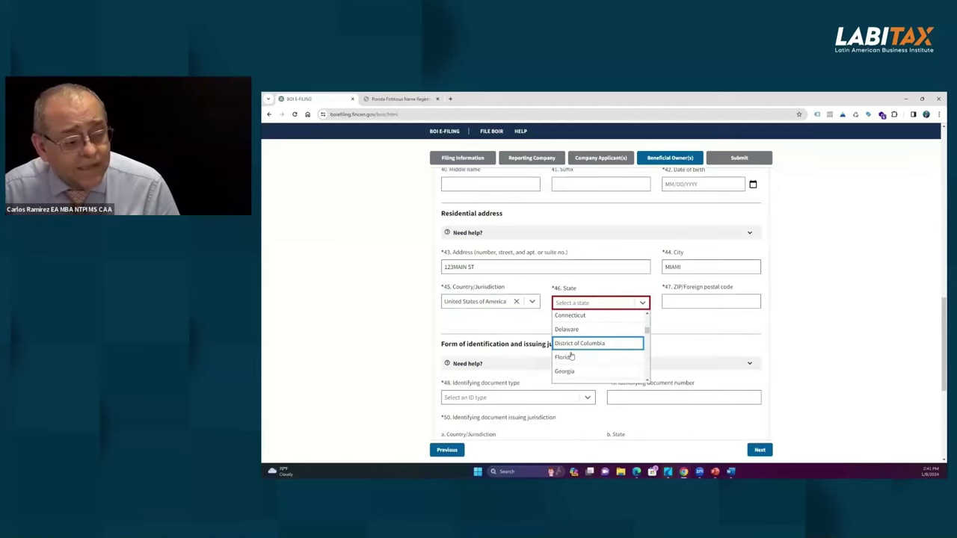
left_click(573, 351)
left_click(690, 305)
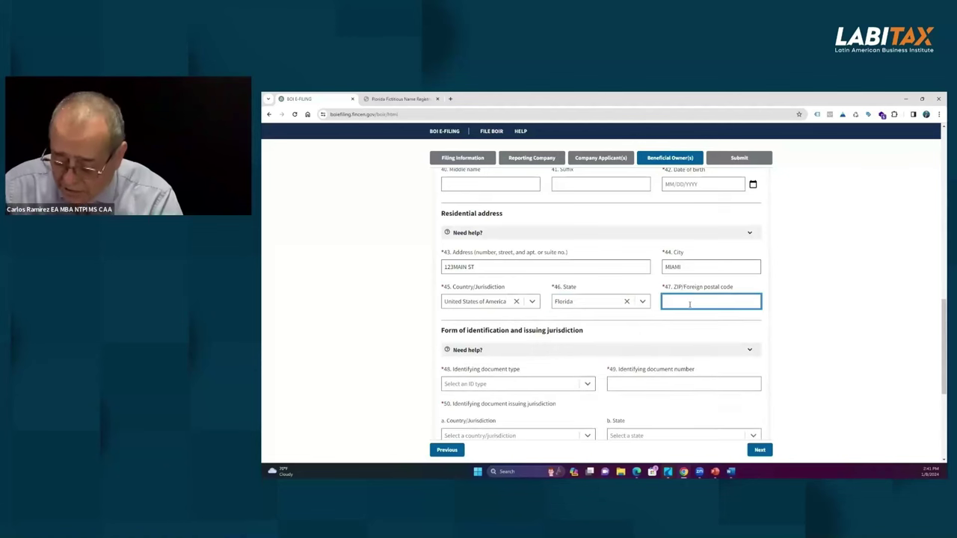
type("33312")
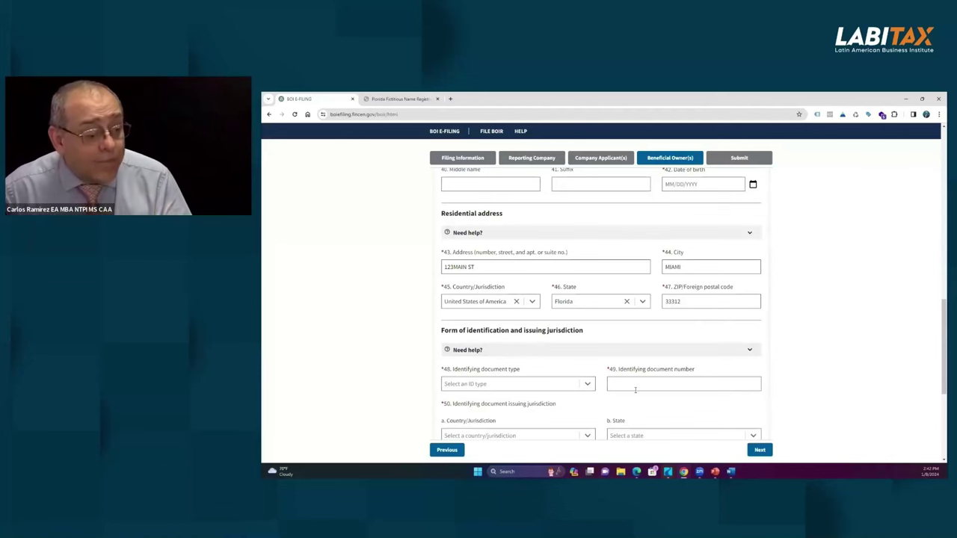
Step: Set the document type to driver's license and enter the corrected document number
left_click(587, 384)
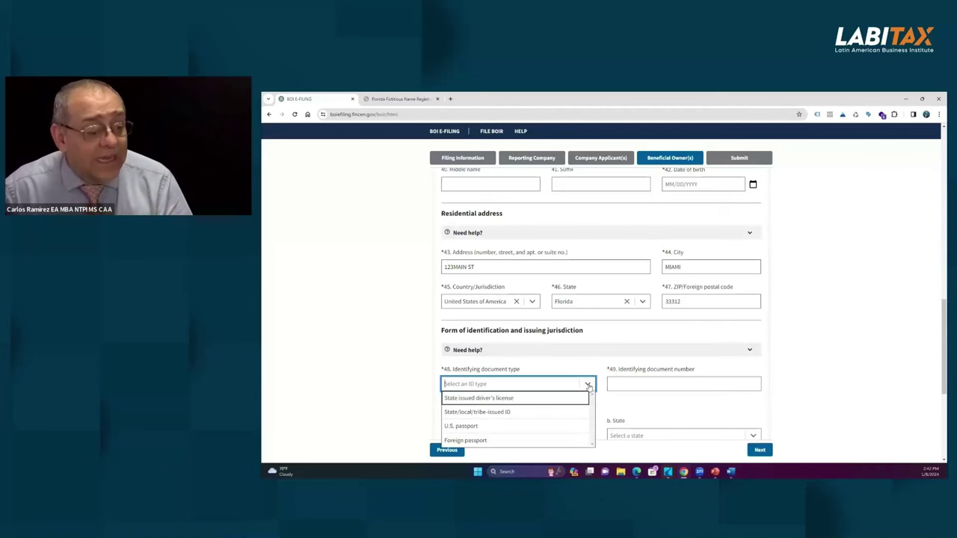
left_click(491, 413)
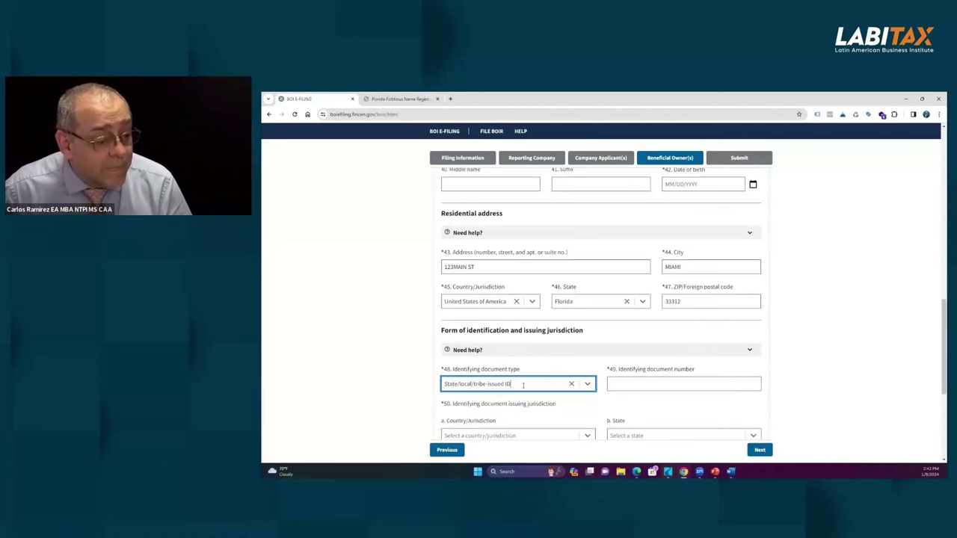
left_click(588, 385)
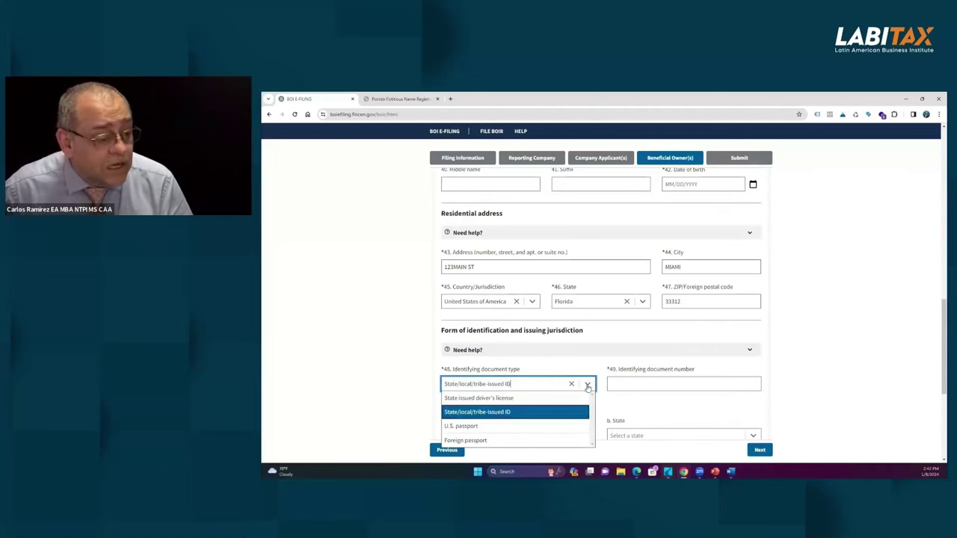
left_click(501, 398)
left_click(637, 382)
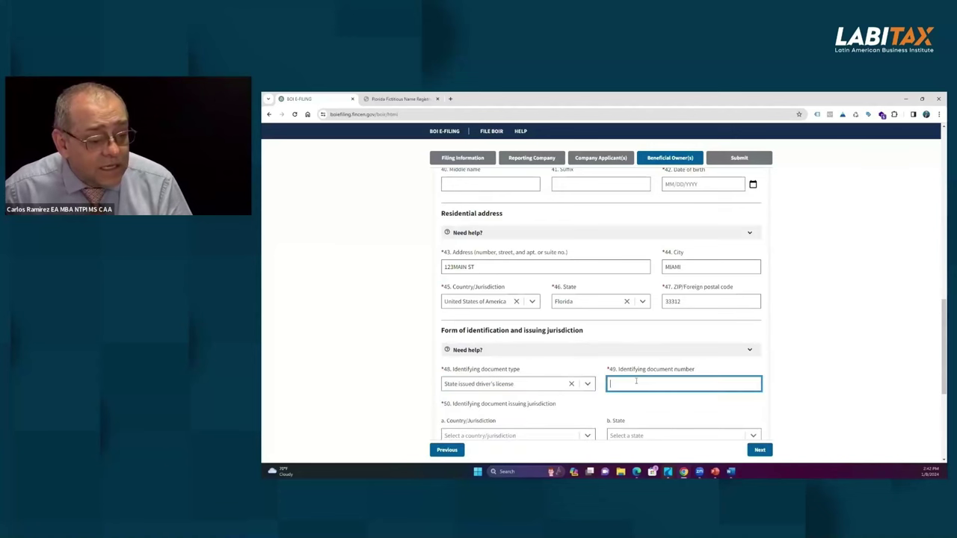
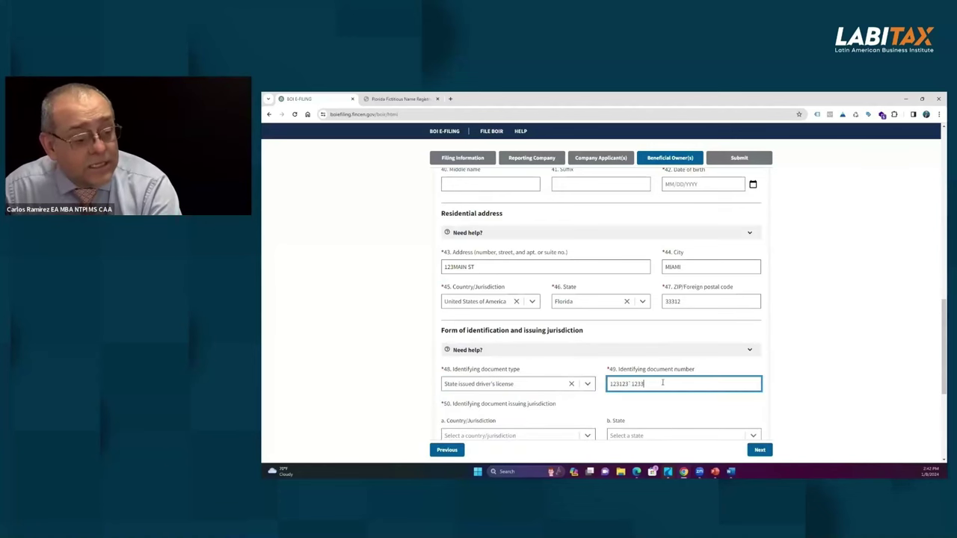
key("BackSpace")
key("BackSpace")
key("BackSpace")
key("BackSpace")
key("BackSpace")
key("BackSpace")
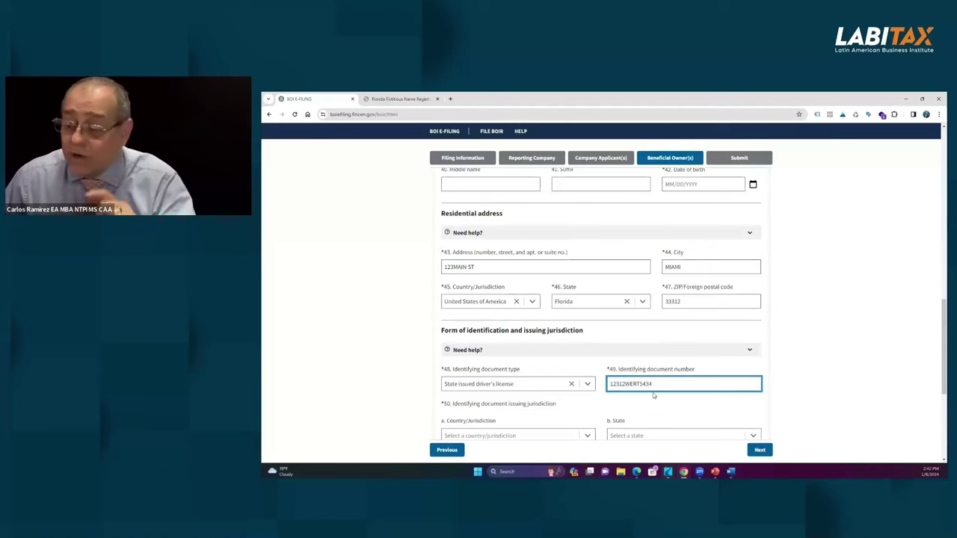
Step: Set the issuer to United States of America, Florida, then switch the type to State/local/tribe-issued ID
scroll(521, 402, "down", 1)
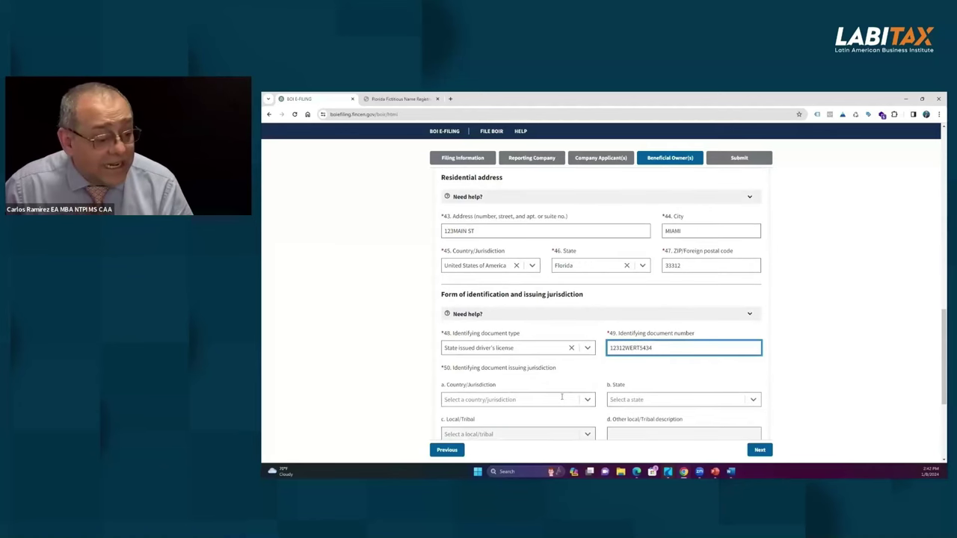
left_click(555, 398)
left_click(569, 411)
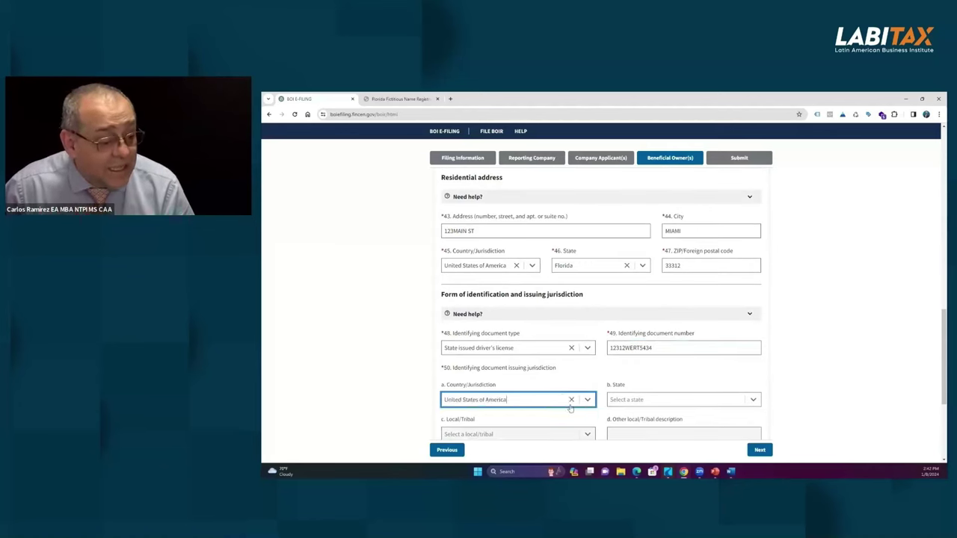
left_click(656, 399)
scroll(637, 433, "down", 3)
scroll(637, 433, "down", 1)
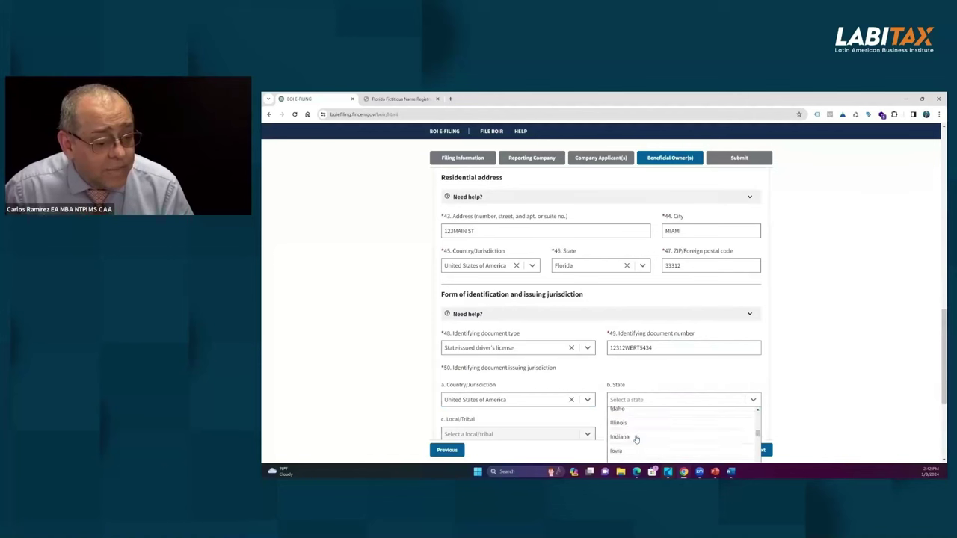
left_click(634, 441)
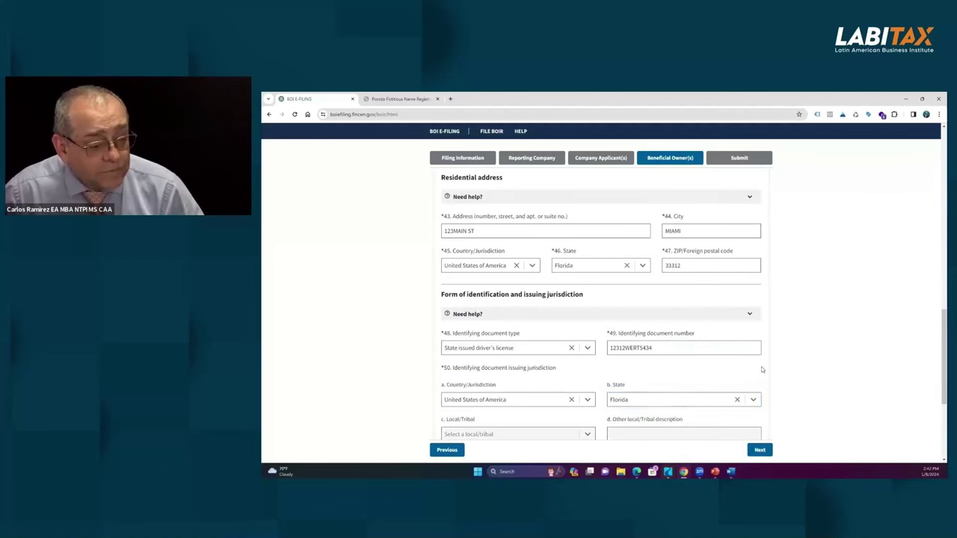
left_click(582, 350)
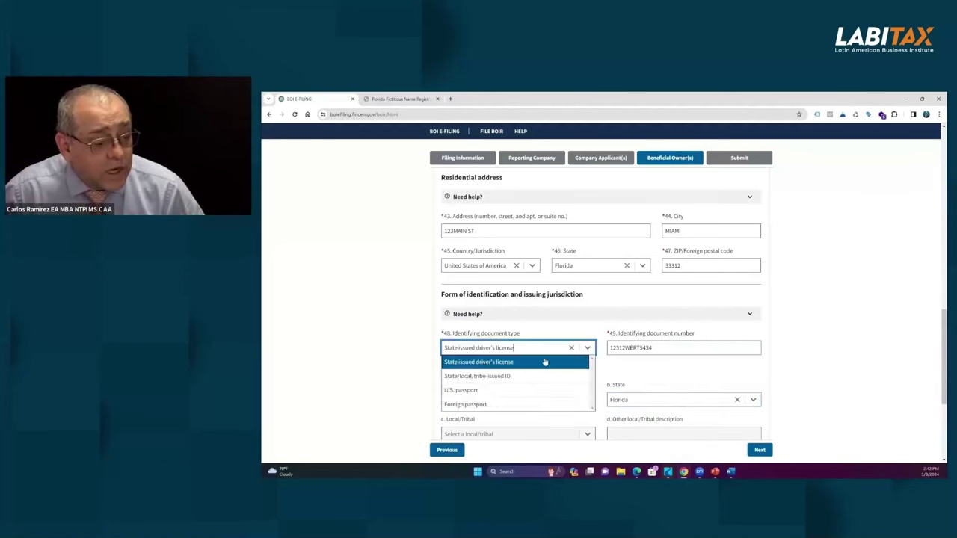
left_click(508, 376)
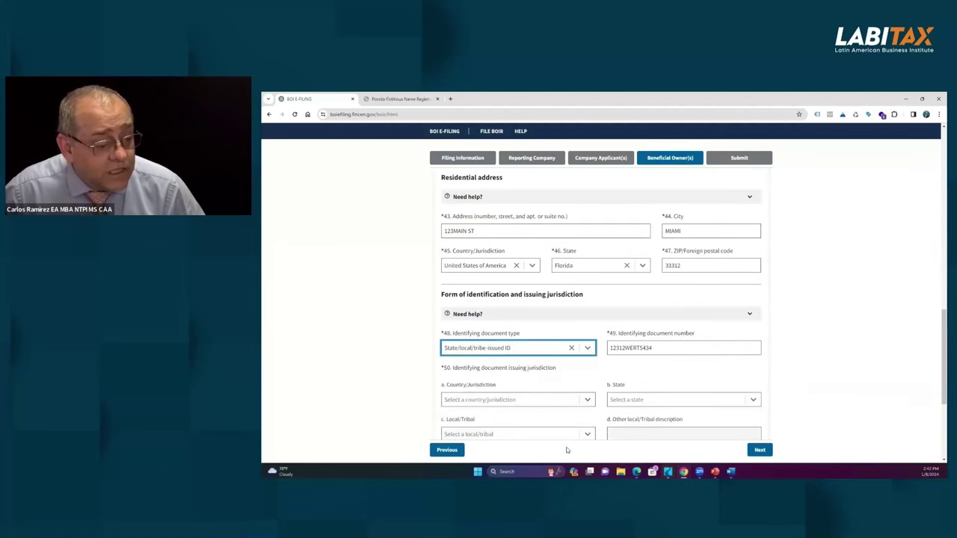
Step: Browse the local/tribal jurisdiction list, then bring up the identifying document type choices
left_click(586, 436)
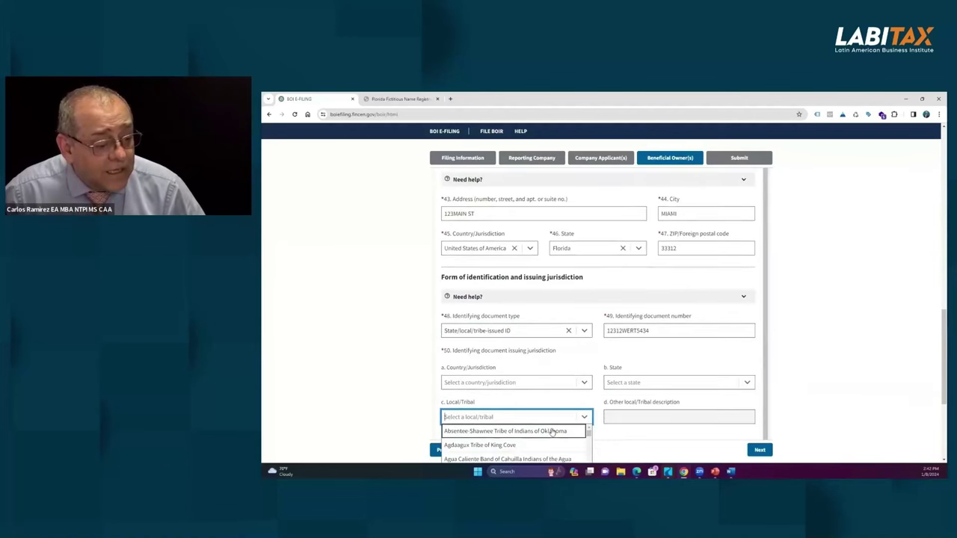
scroll(527, 433, "down", 1)
scroll(527, 434, "down", 3)
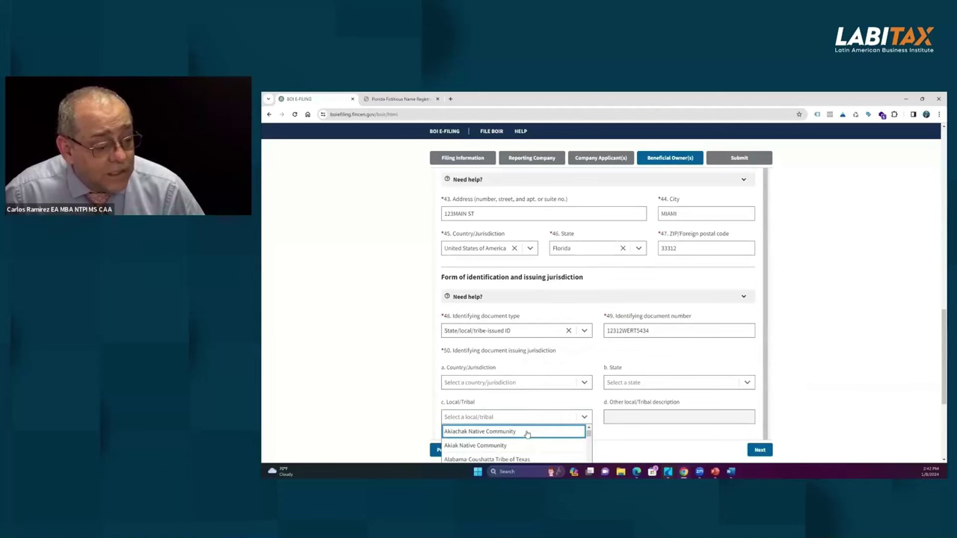
scroll(528, 434, "down", 3)
scroll(527, 435, "down", 10)
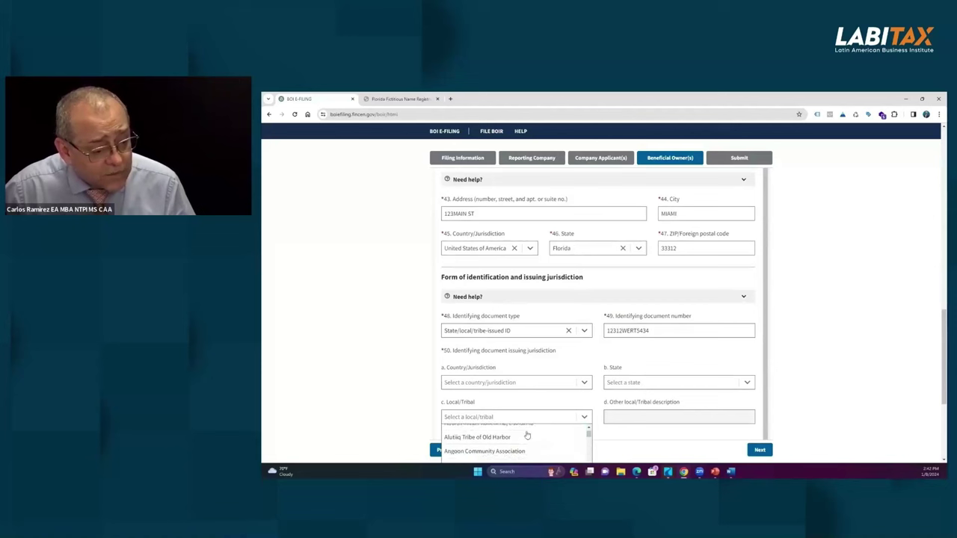
scroll(526, 436, "down", 10)
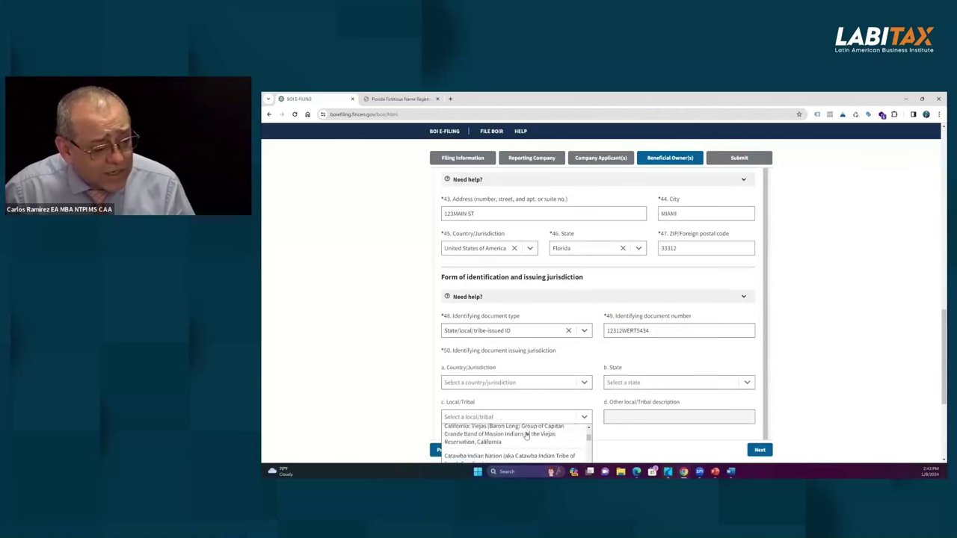
scroll(526, 436, "down", 4)
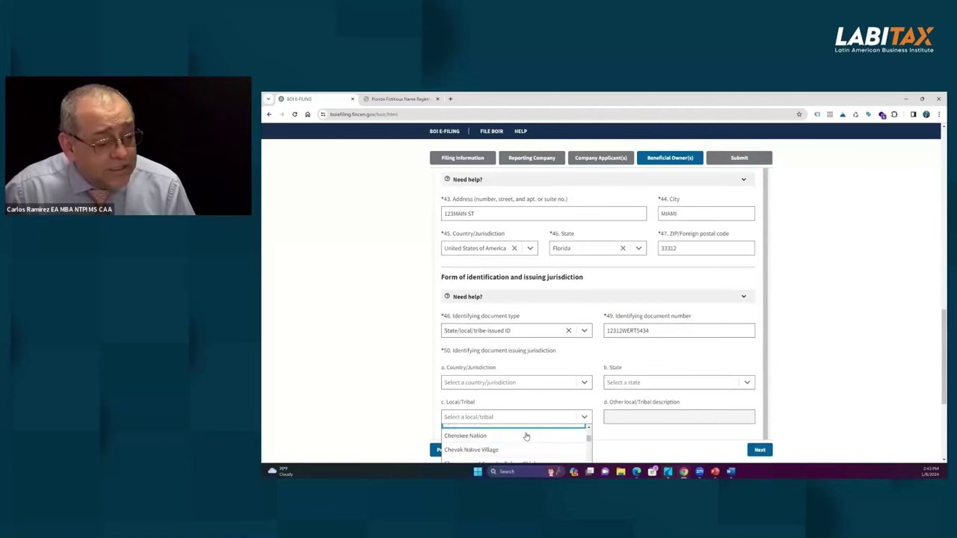
scroll(526, 437, "down", 3)
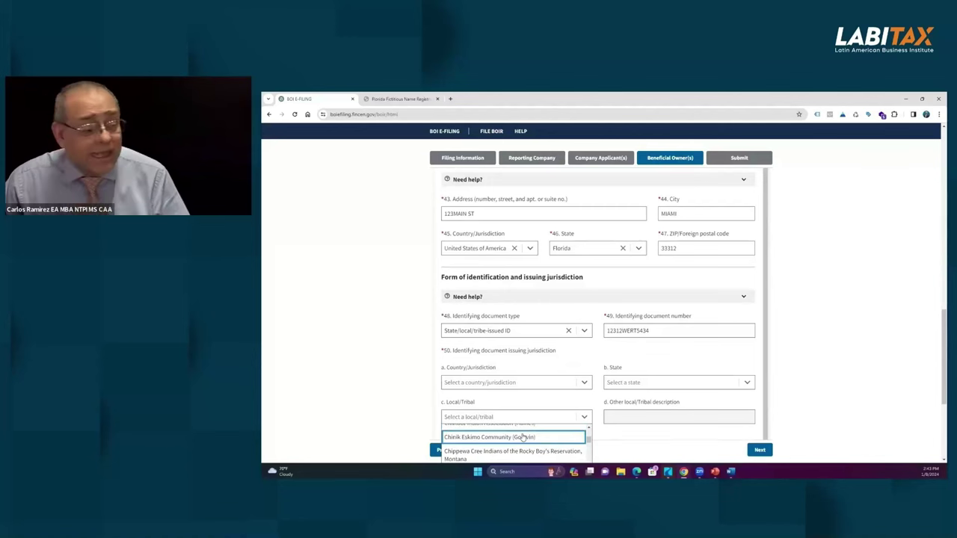
scroll(527, 436, "up", 1)
left_click(573, 337)
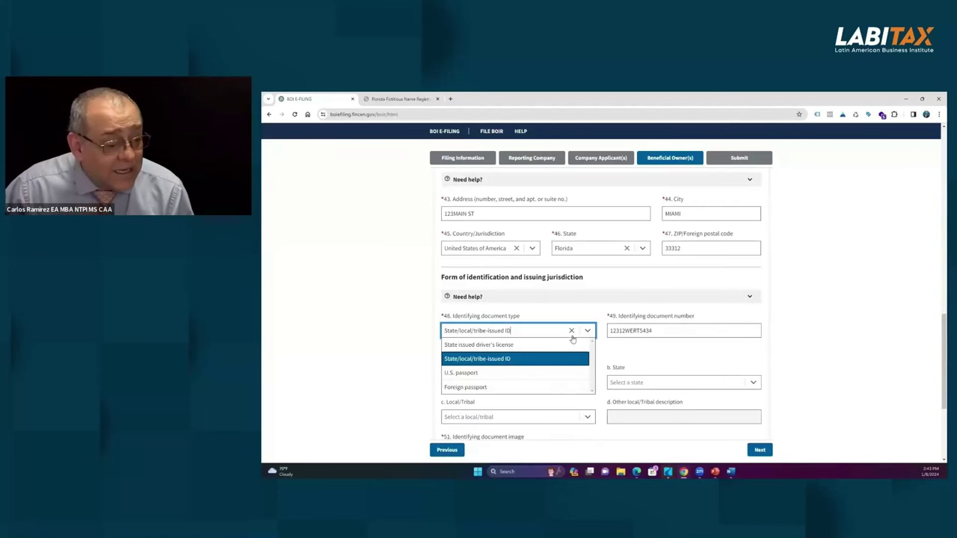
Step: Record the ID as a State issued driver's license from United States of America, Florida
left_click(503, 344)
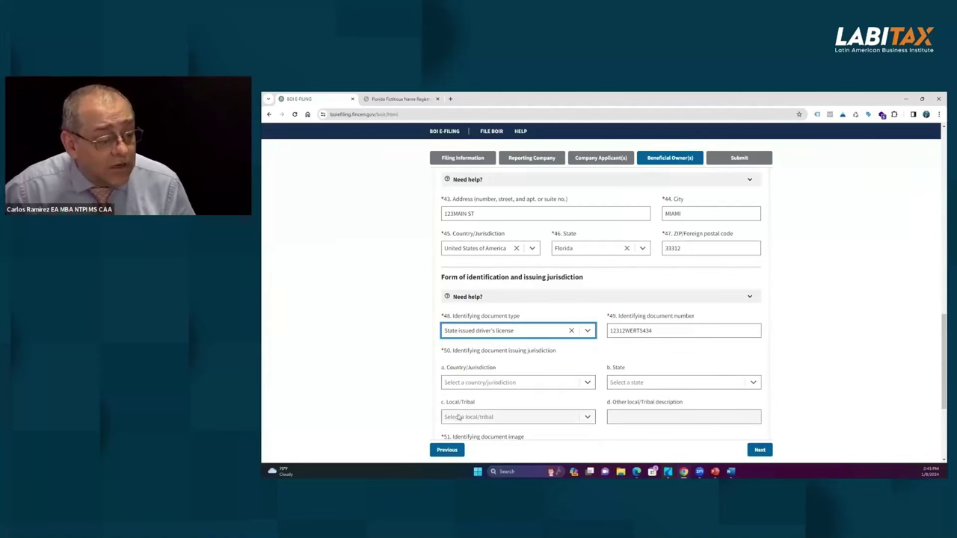
left_click(587, 383)
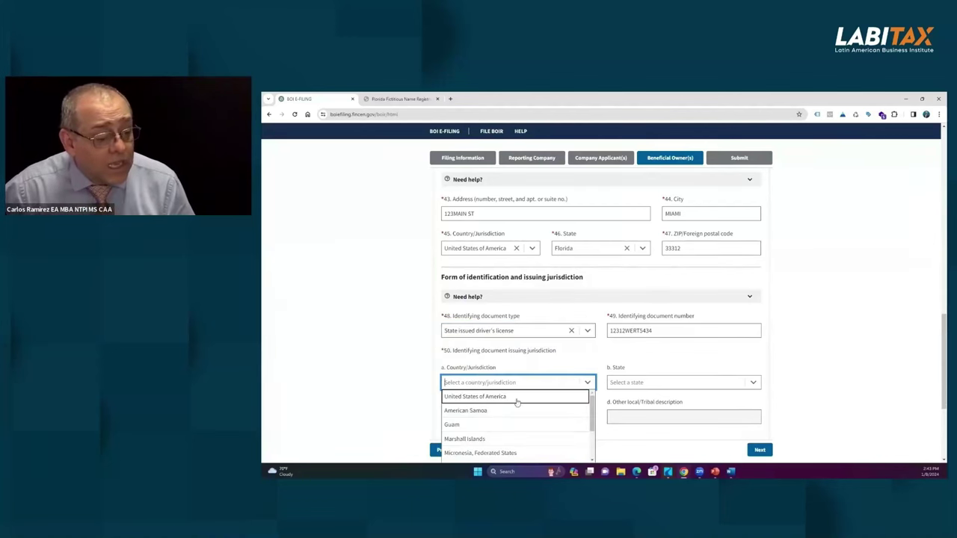
left_click(494, 394)
left_click(650, 382)
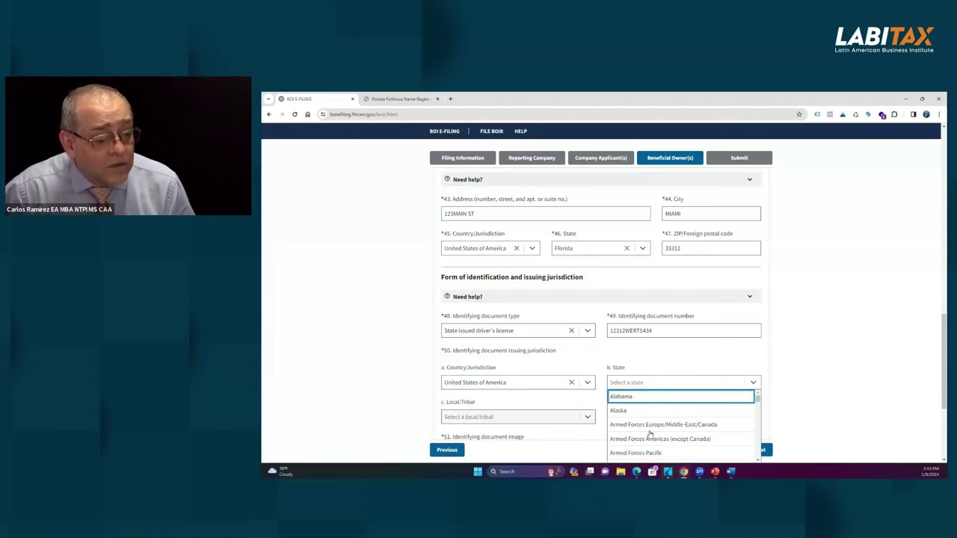
scroll(651, 430, "down", 3)
left_click(631, 422)
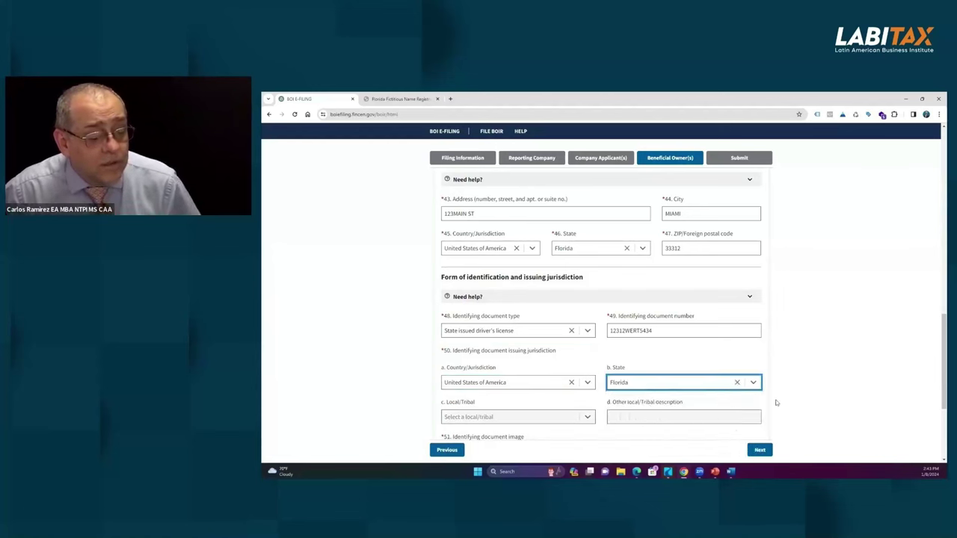
left_click(794, 384)
Step: Skip attaching a document image and continue to the Submit step
scroll(637, 356, "down", 2)
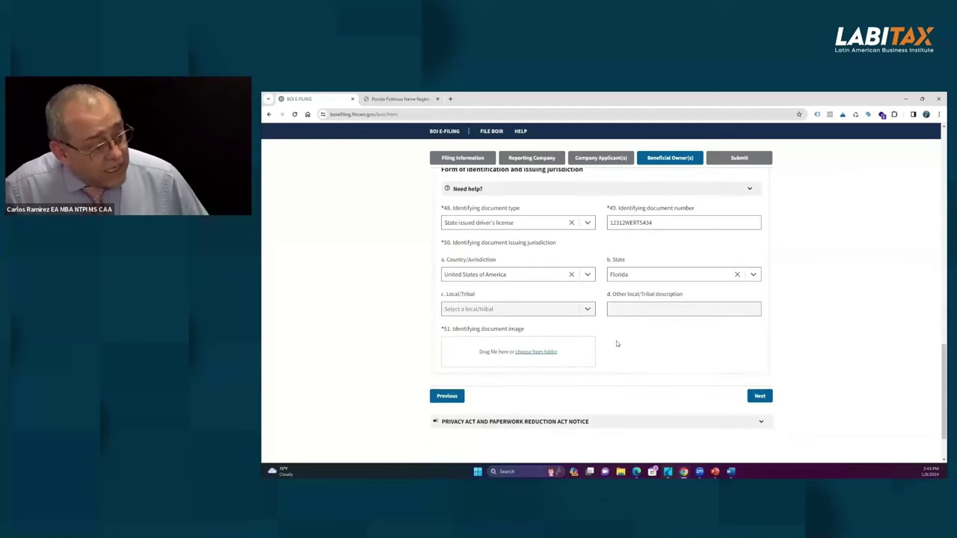
left_click(536, 353)
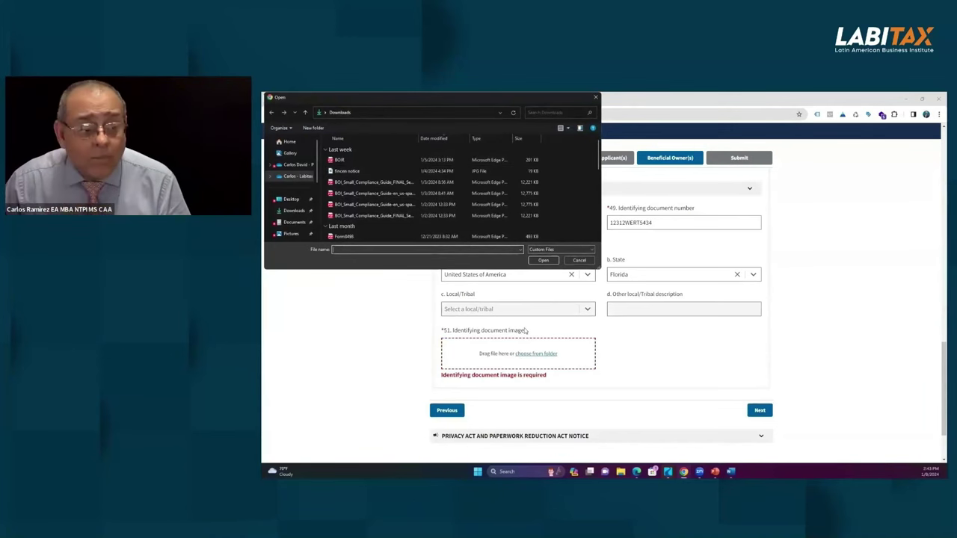
left_click(579, 260)
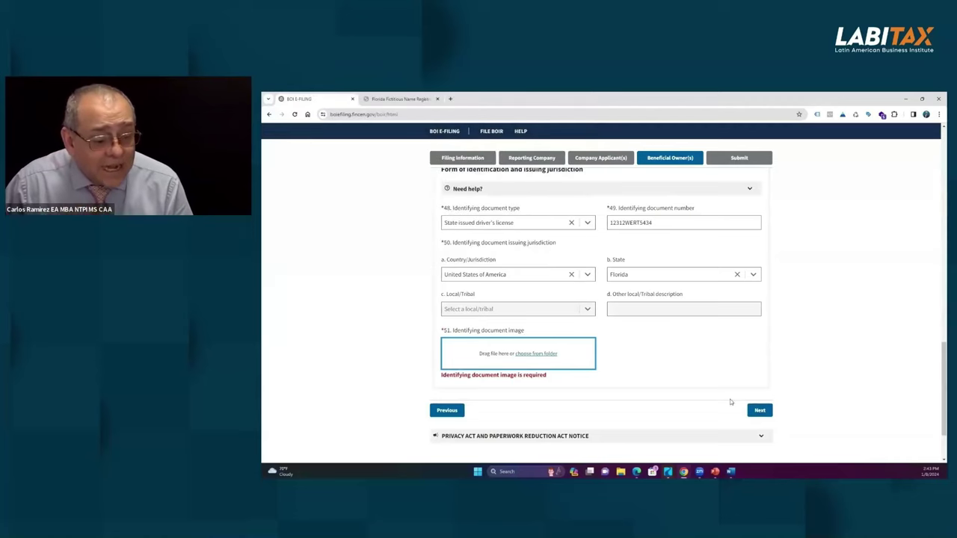
left_click(759, 410)
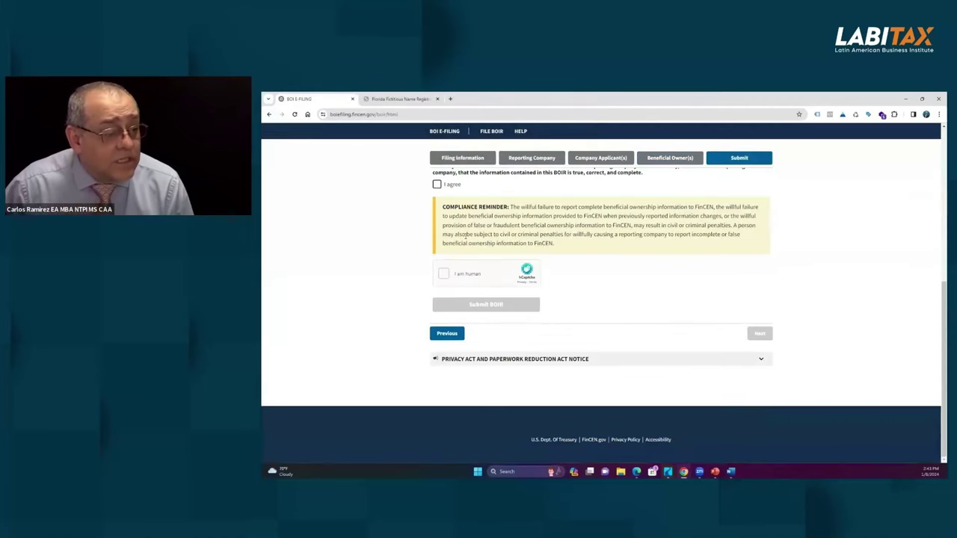
Step: Enter the filer's contact e-mail address in the Submit page's Email field
scroll(519, 298, "up", 3)
scroll(520, 234, "up", 3)
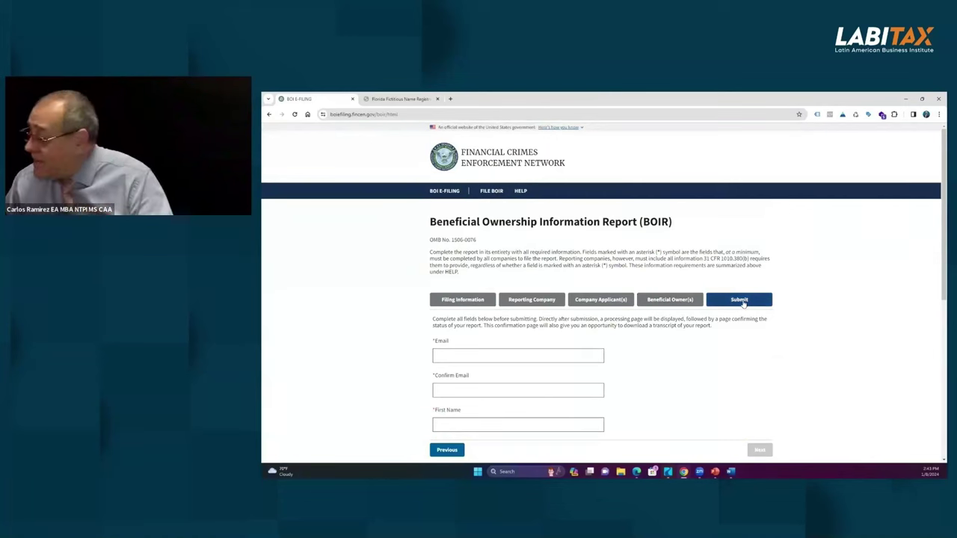
left_click(559, 352)
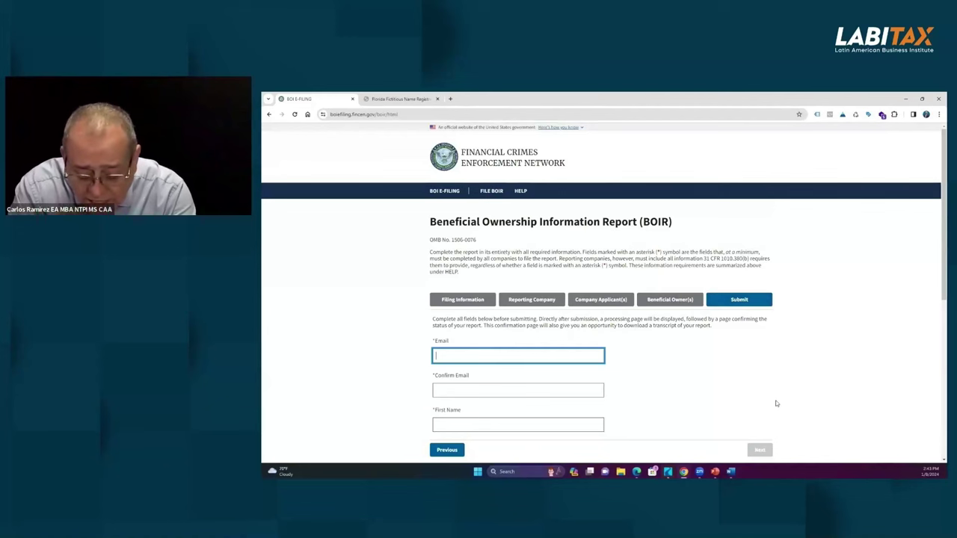
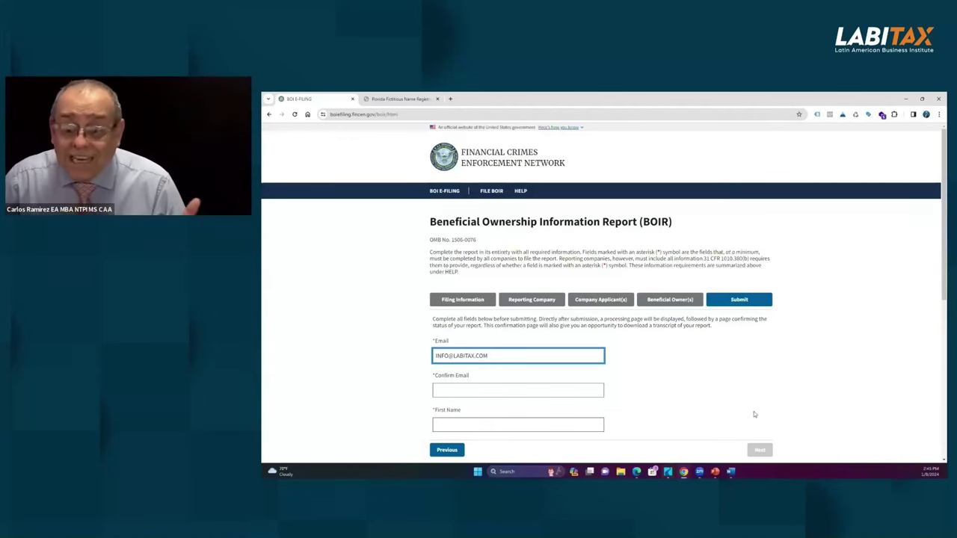
Step: Copy the entered e-mail and paste it into Confirm Email
left_click(485, 390)
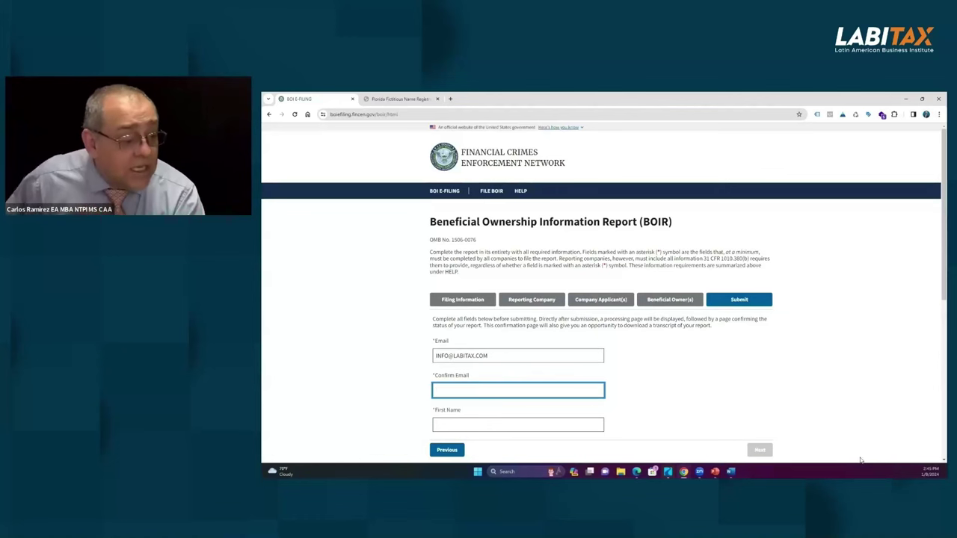
left_click_drag(497, 356, 414, 356)
key("ctrl+c")
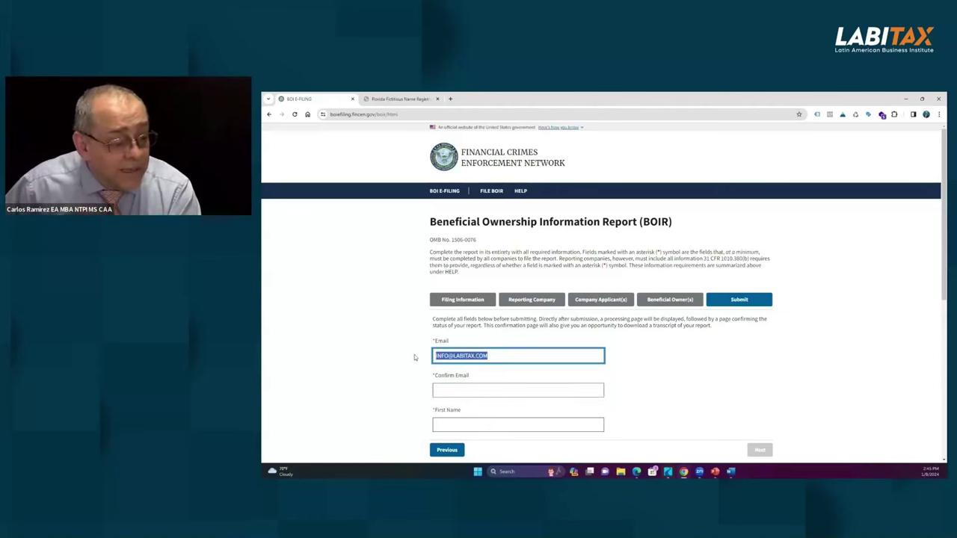
left_click(438, 388)
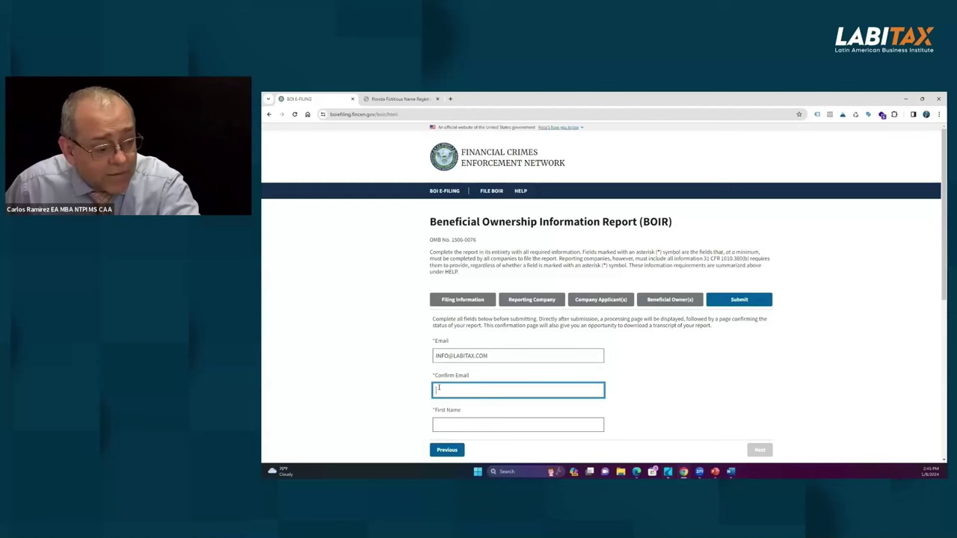
key("ctrl+v")
Step: Fill in the filer's first and last name and tick I agree to certify
left_click(457, 424)
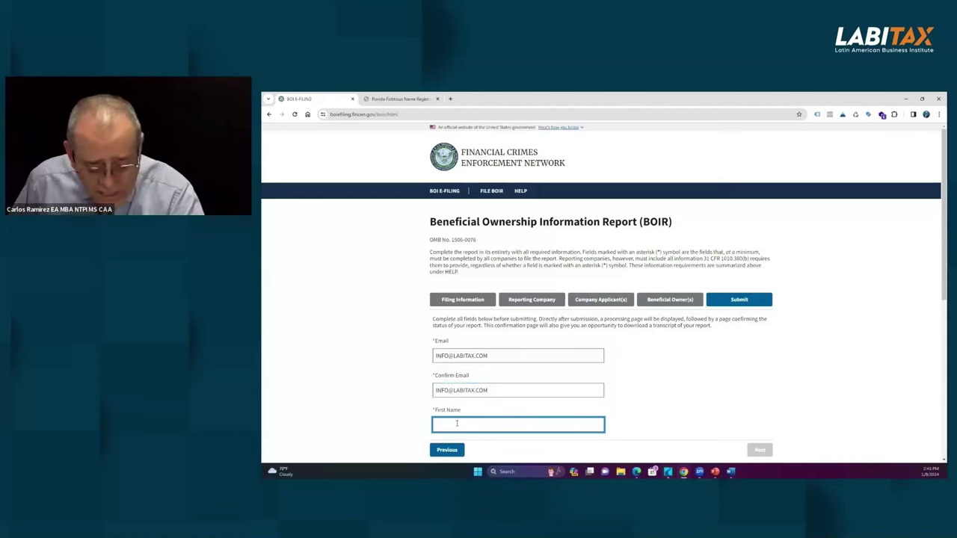
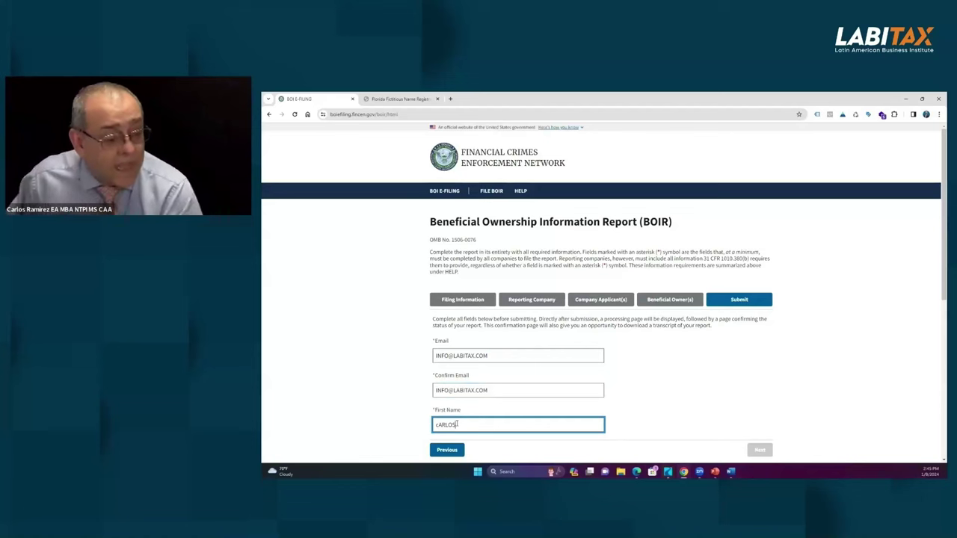
scroll(448, 334, "down", 3)
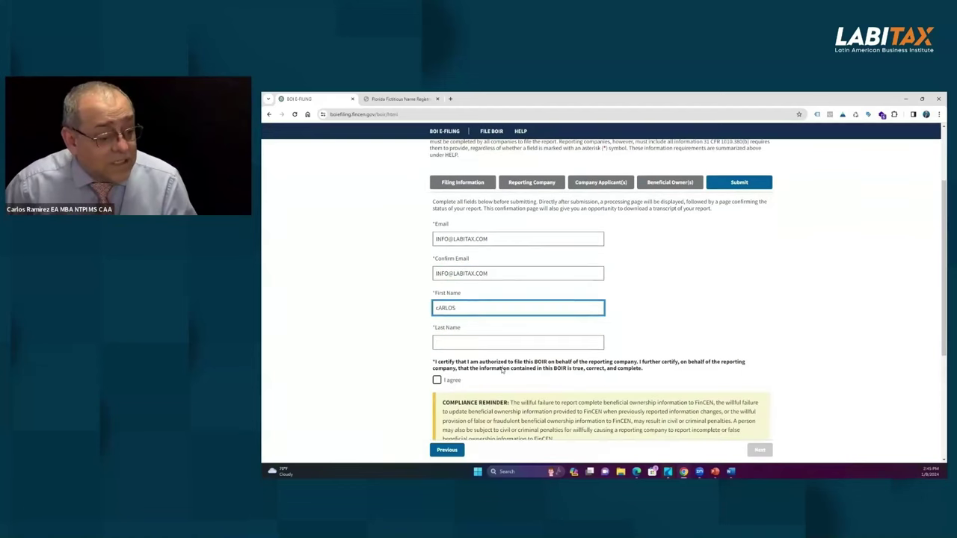
left_click(449, 334)
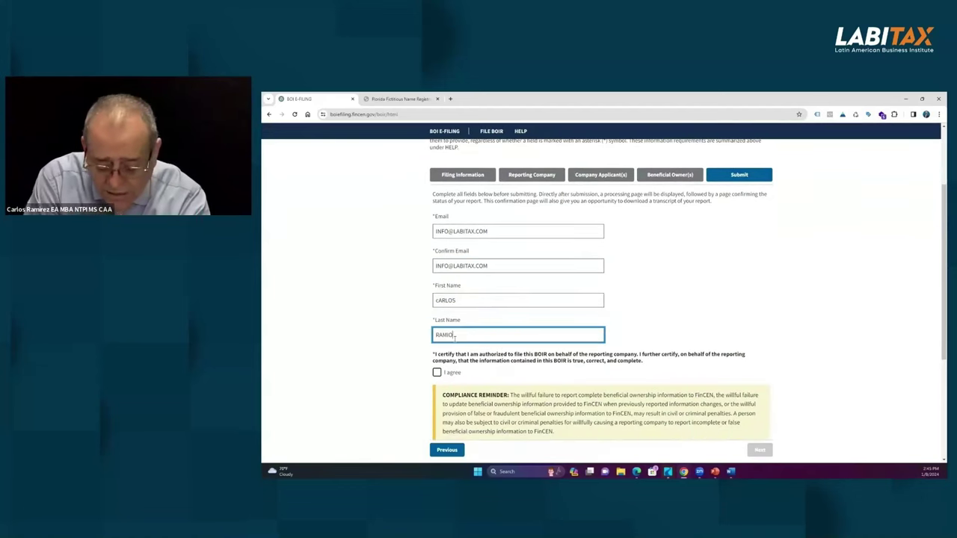
left_click(437, 372)
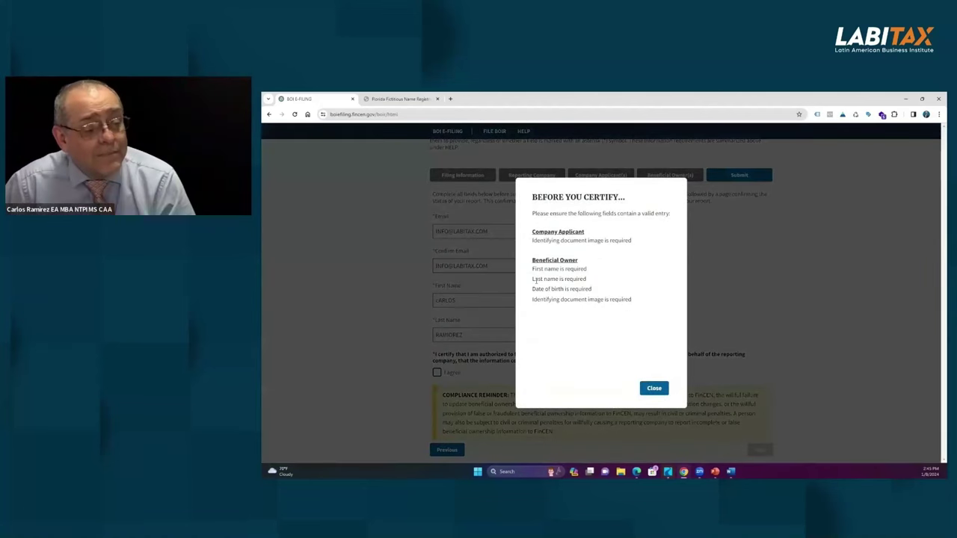
Step: Close the Before You Certify missing-details notice and scroll down the Submit page
left_click(651, 388)
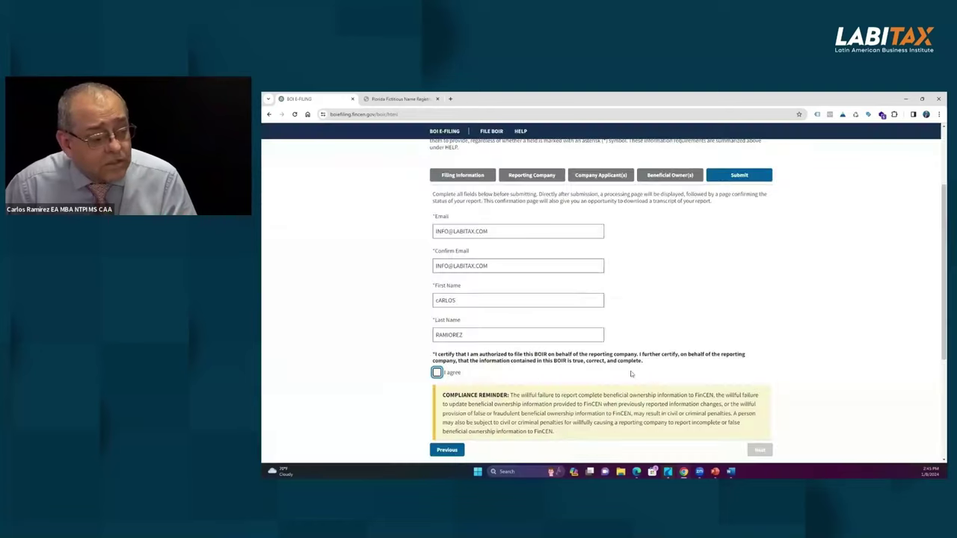
scroll(614, 323, "down", 4)
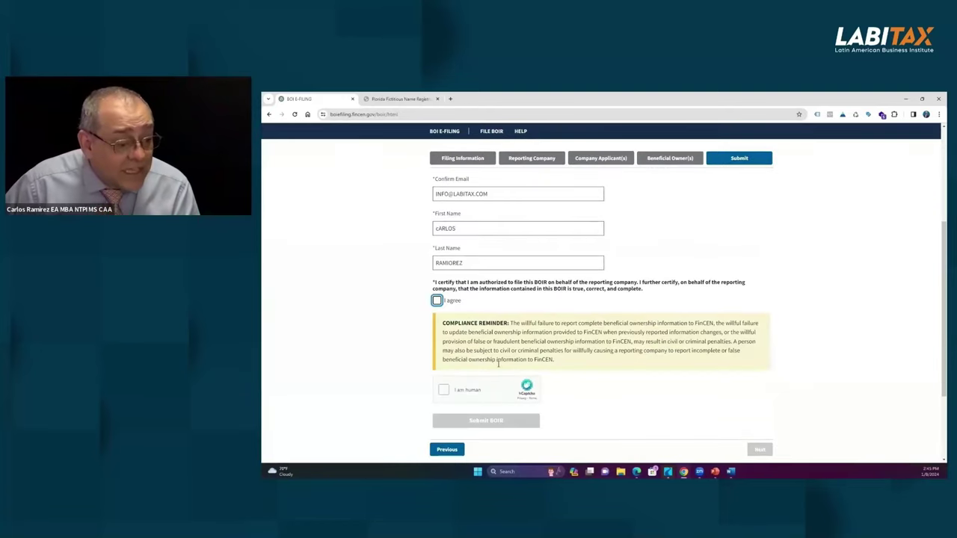